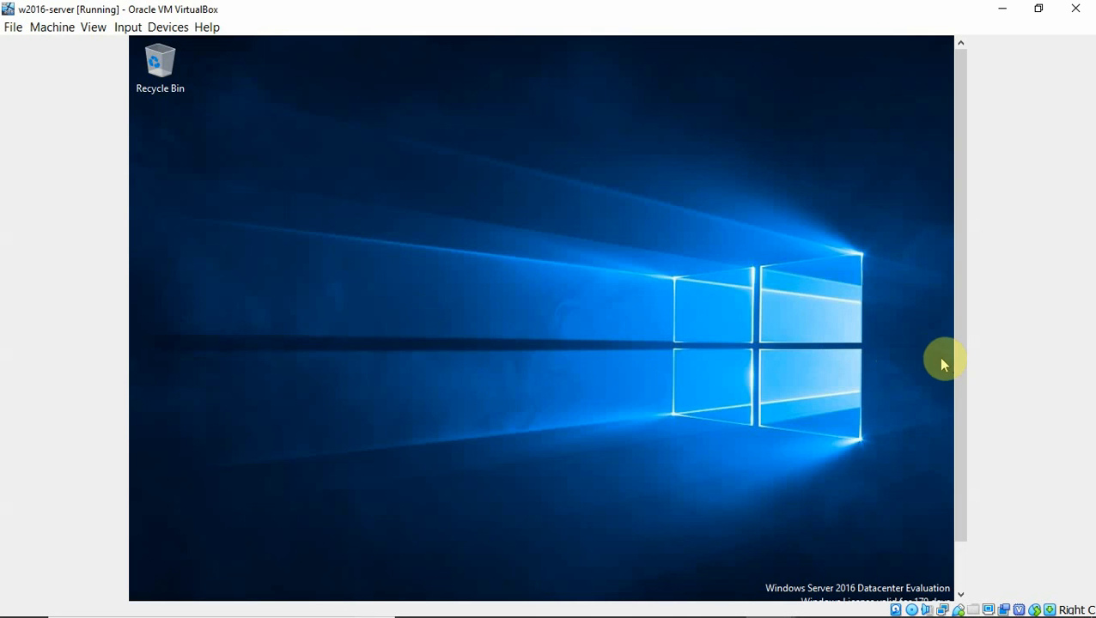
Scroll the VirtualBox window down to reveal the guest taskbar and show the Start menu
left_click_drag(954, 364, 952, 461)
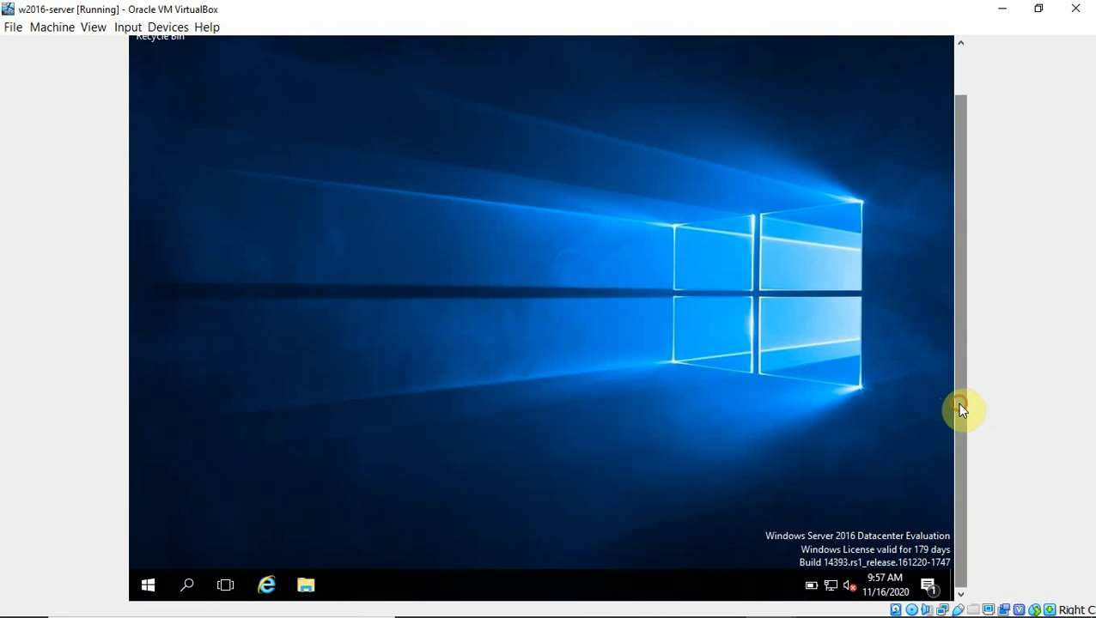
left_click_drag(960, 404, 954, 447)
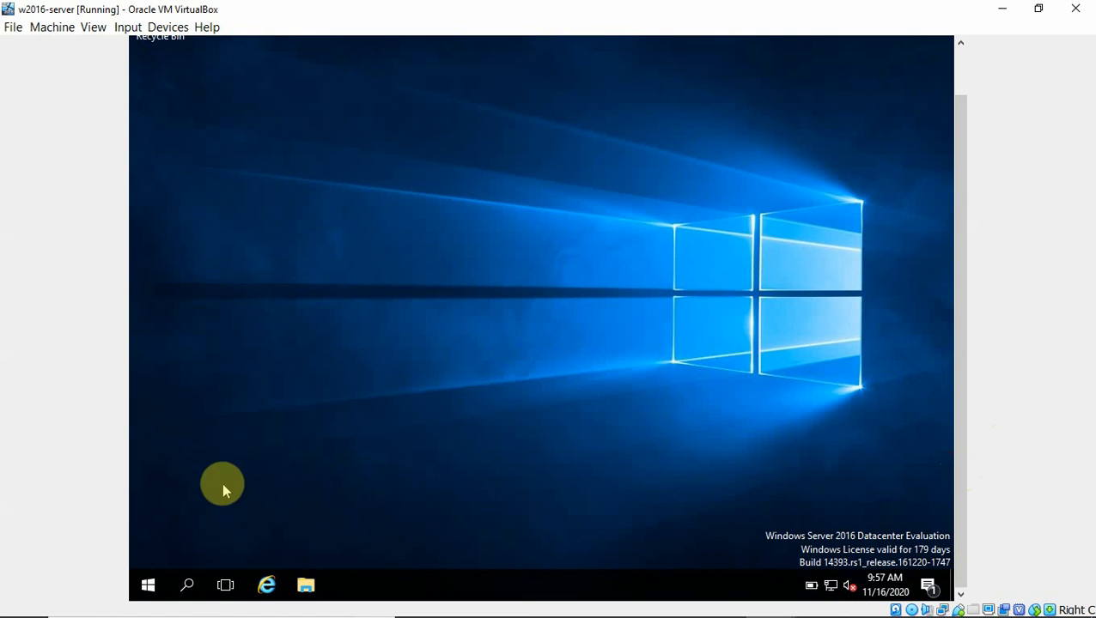
left_click(149, 586)
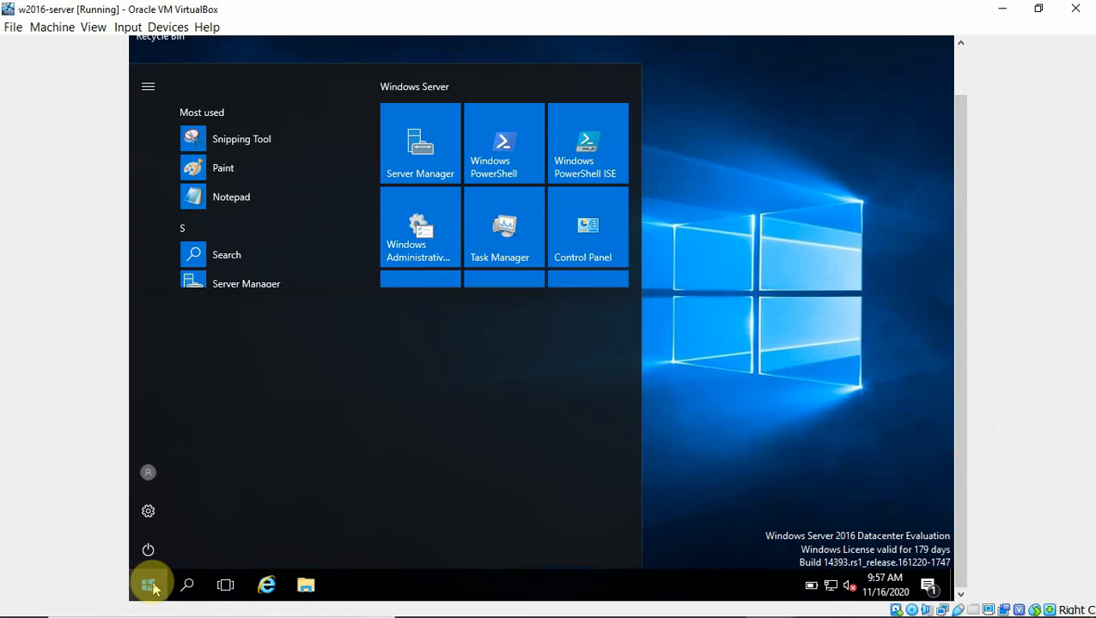
Launch Server Manager from the Start menu and display its Tools list
left_click(420, 152)
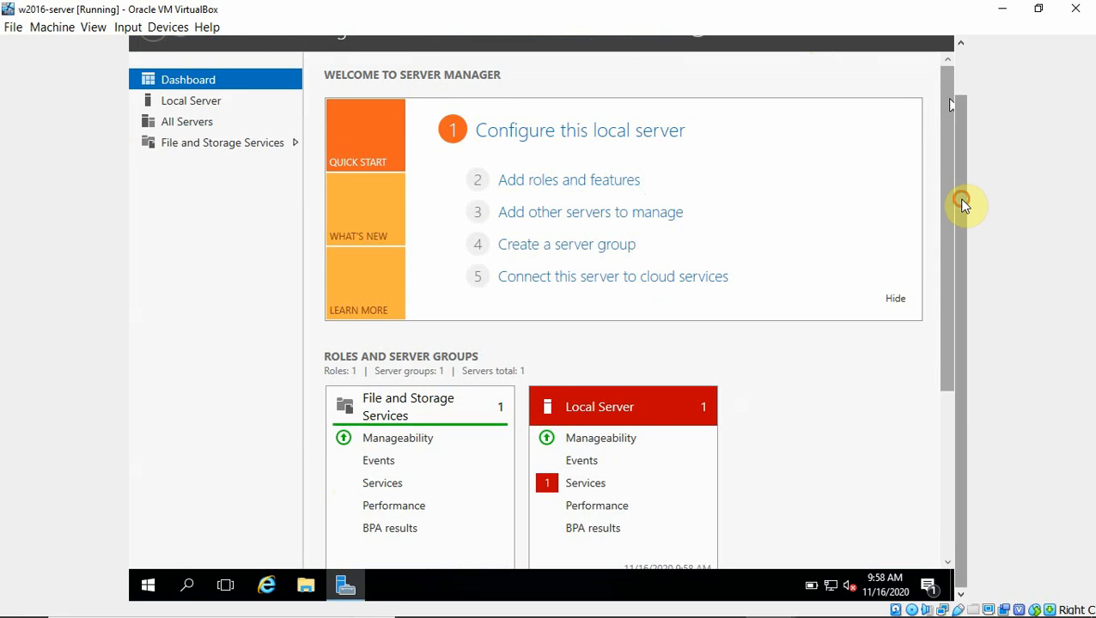
left_click_drag(962, 204, 962, 115)
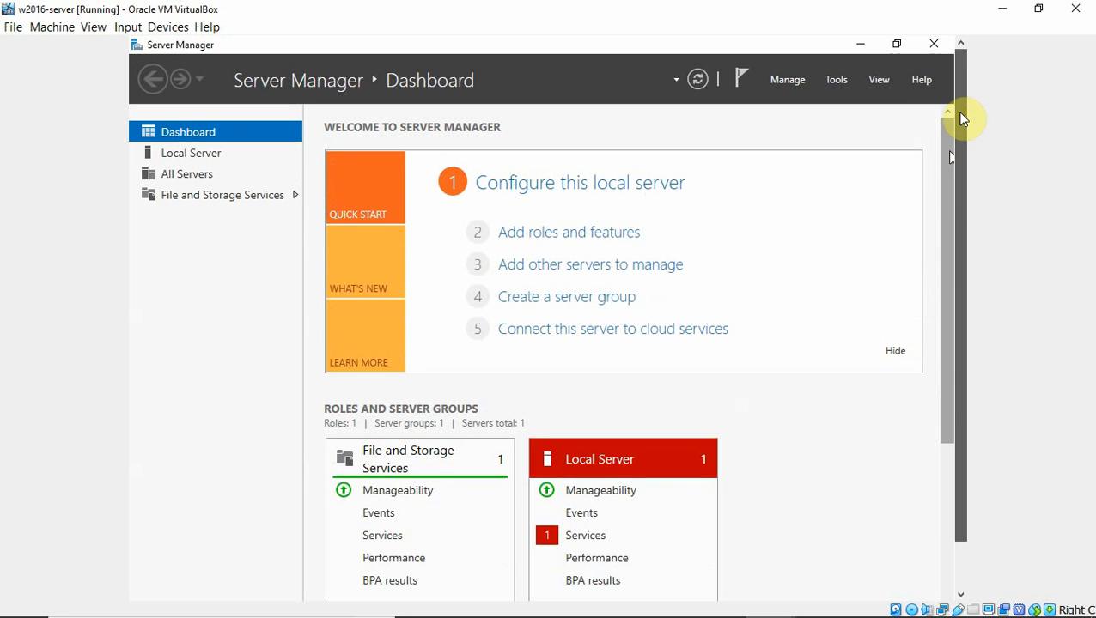
left_click(788, 80)
left_click(836, 79)
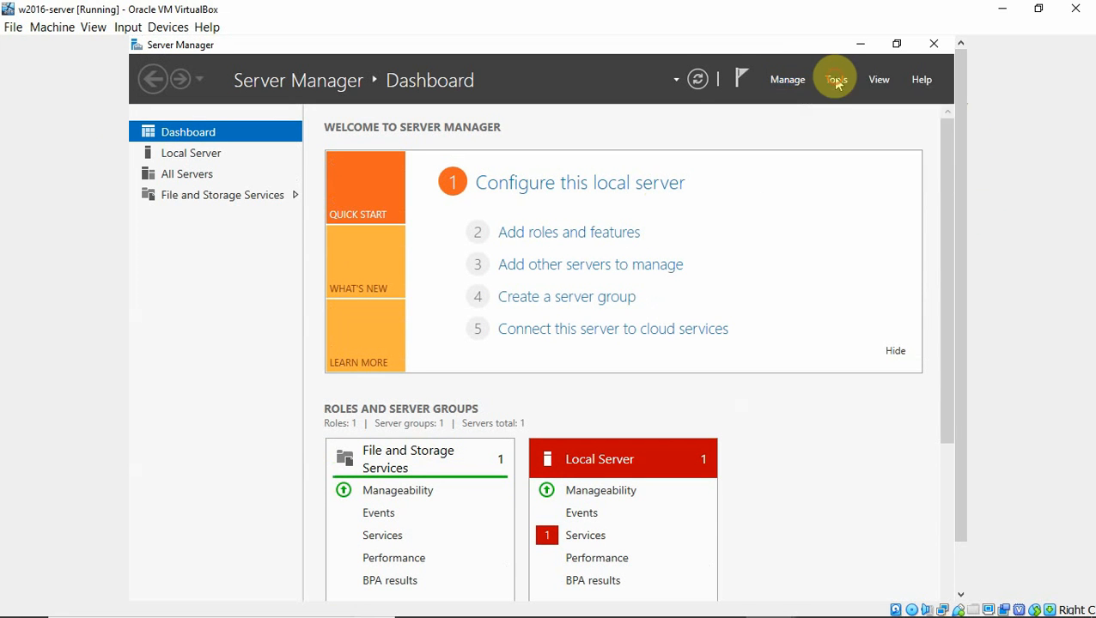
left_click(835, 79)
Launch Computer Management and review Device Manager and Disk Management
left_click(777, 120)
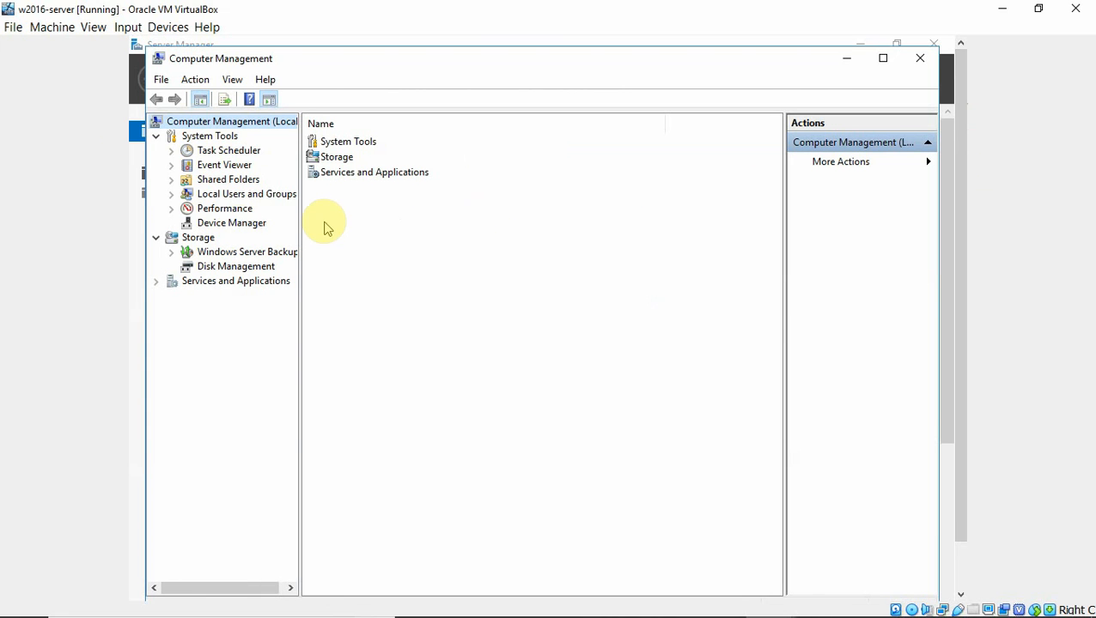
left_click(212, 226)
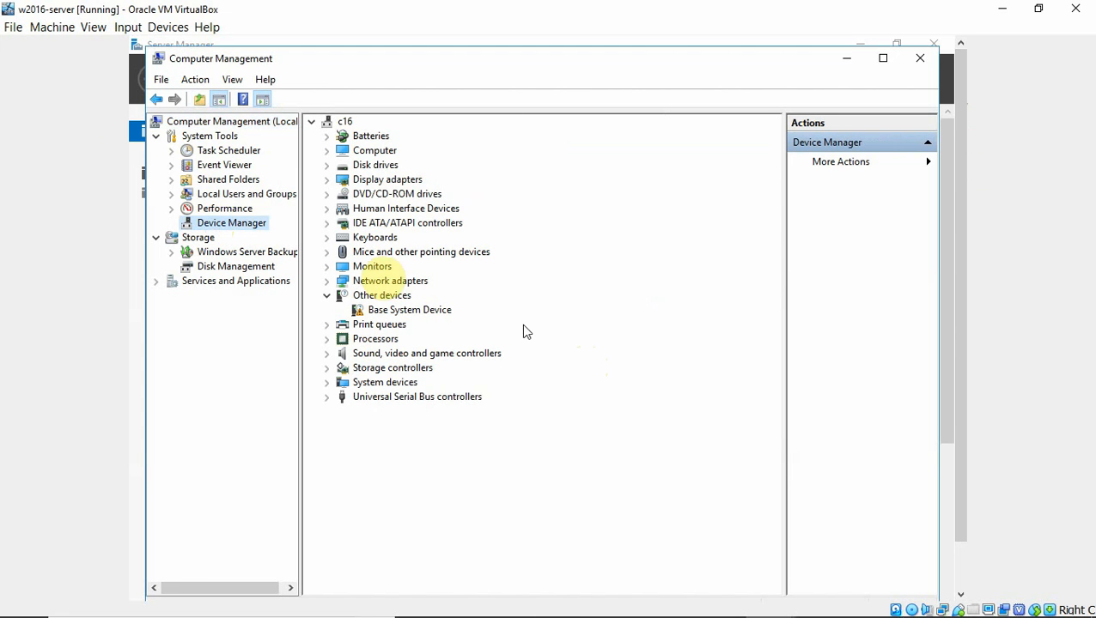
left_click(228, 269)
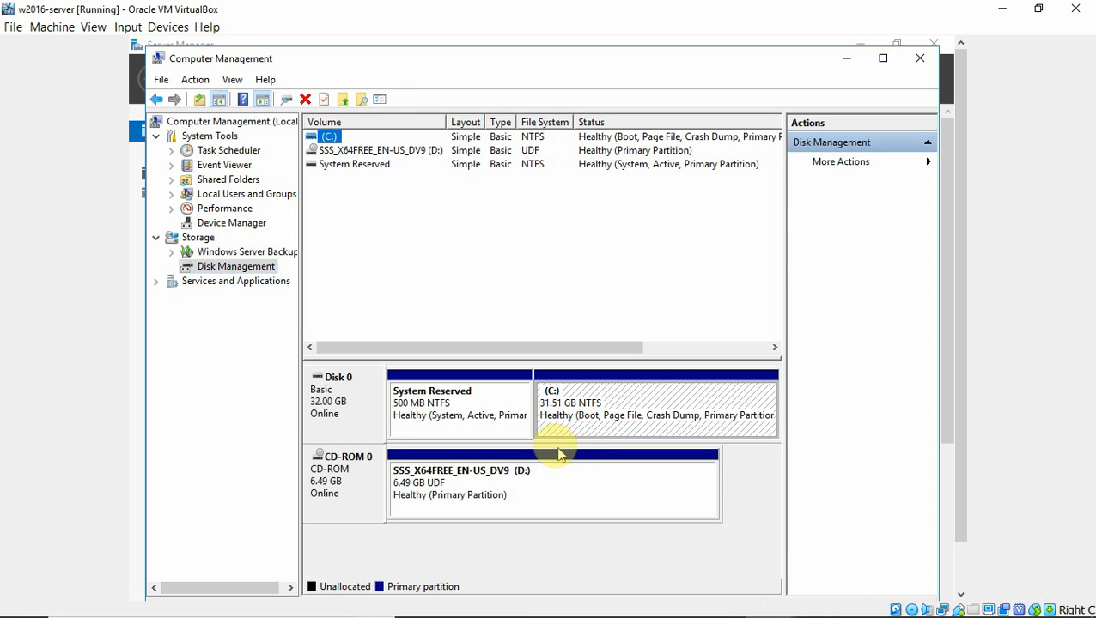
Review the local Users and Groups, then select Shared Folders
left_click(171, 194)
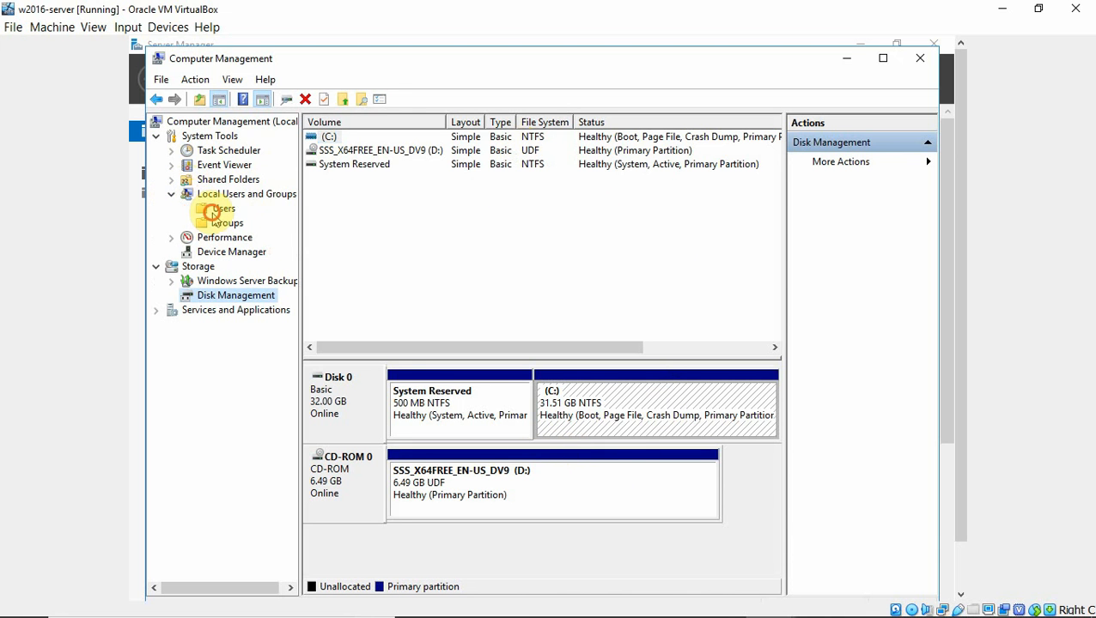
left_click(216, 210)
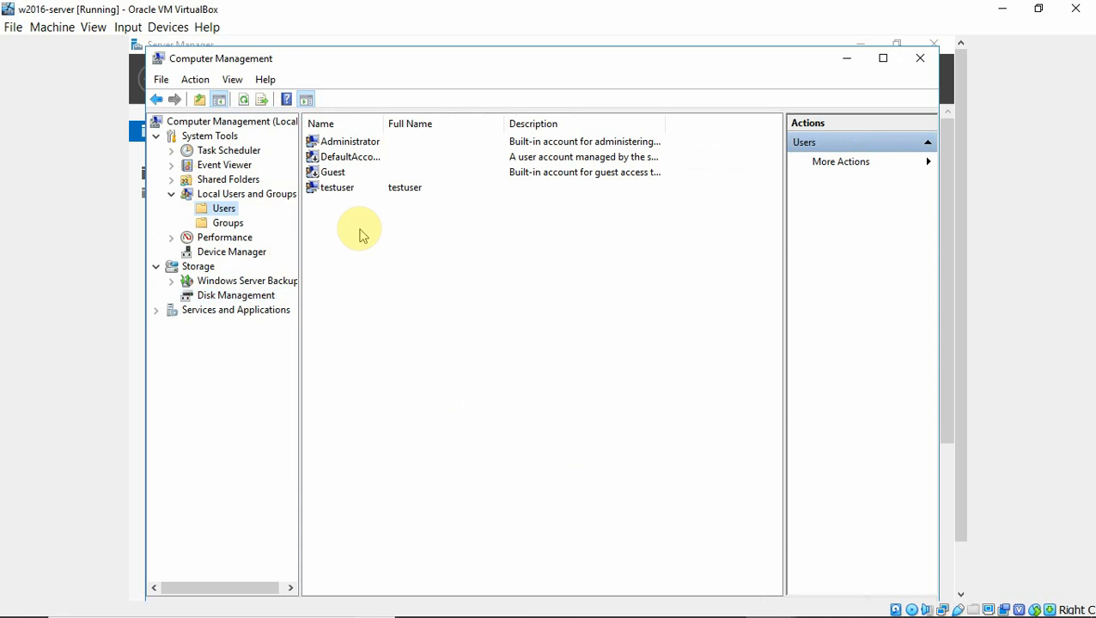
left_click(225, 223)
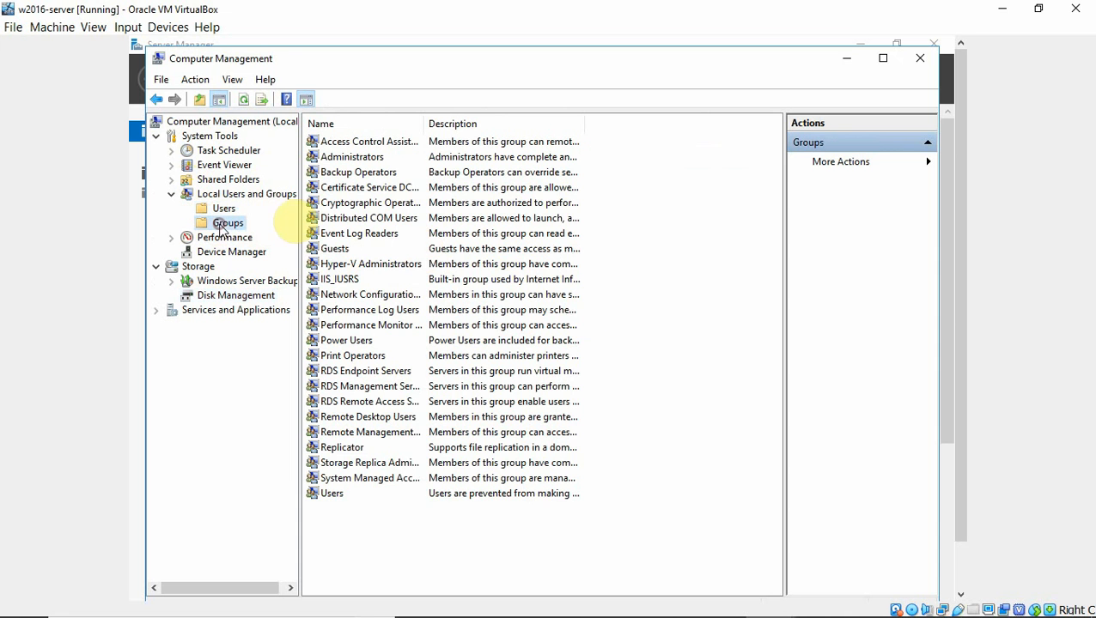
left_click(200, 182)
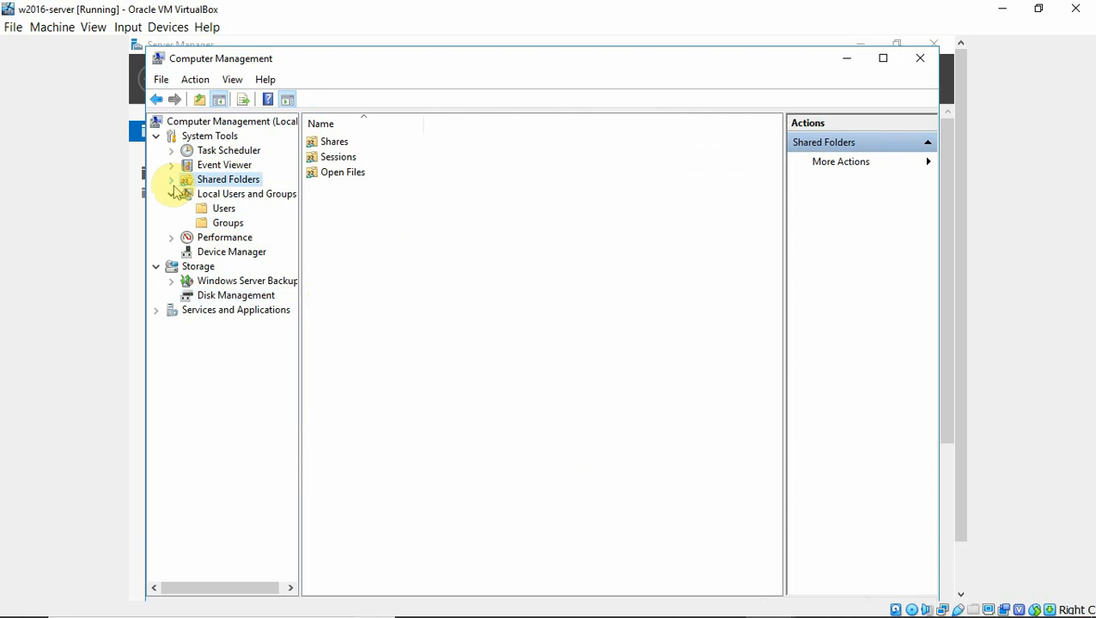
Review the Shares list and the Services list, then close Computer Management
left_click(171, 180)
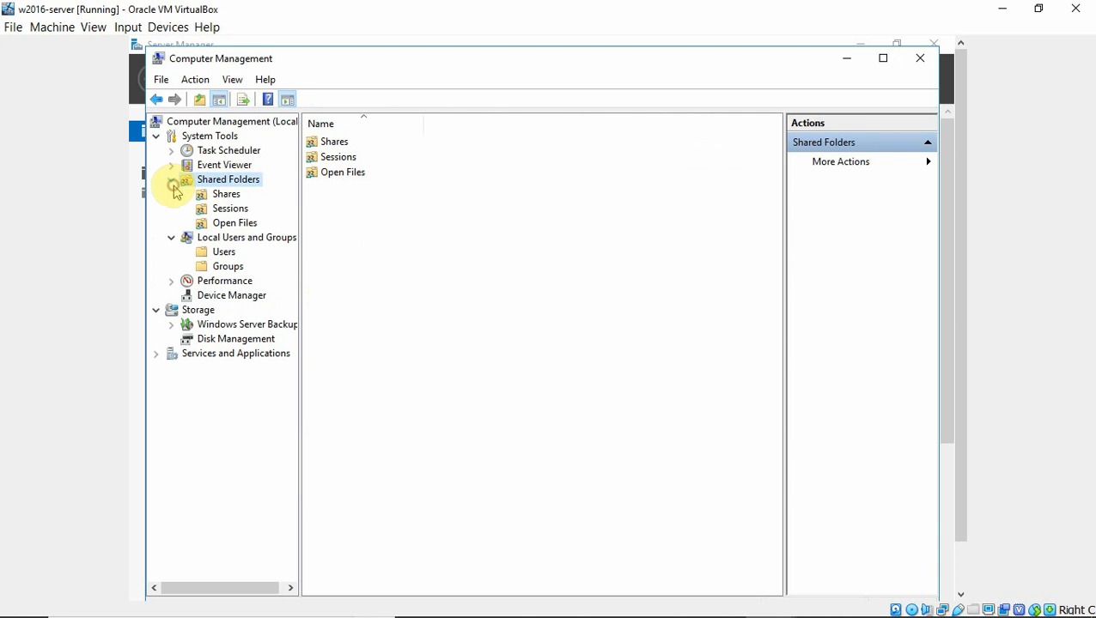
left_click(226, 196)
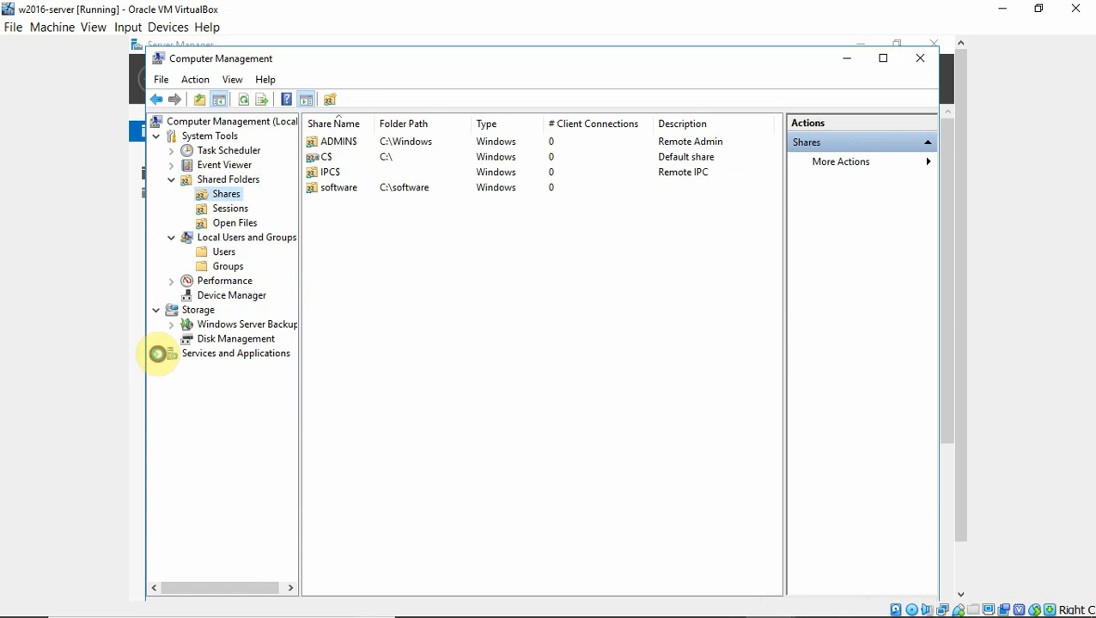
left_click(157, 354)
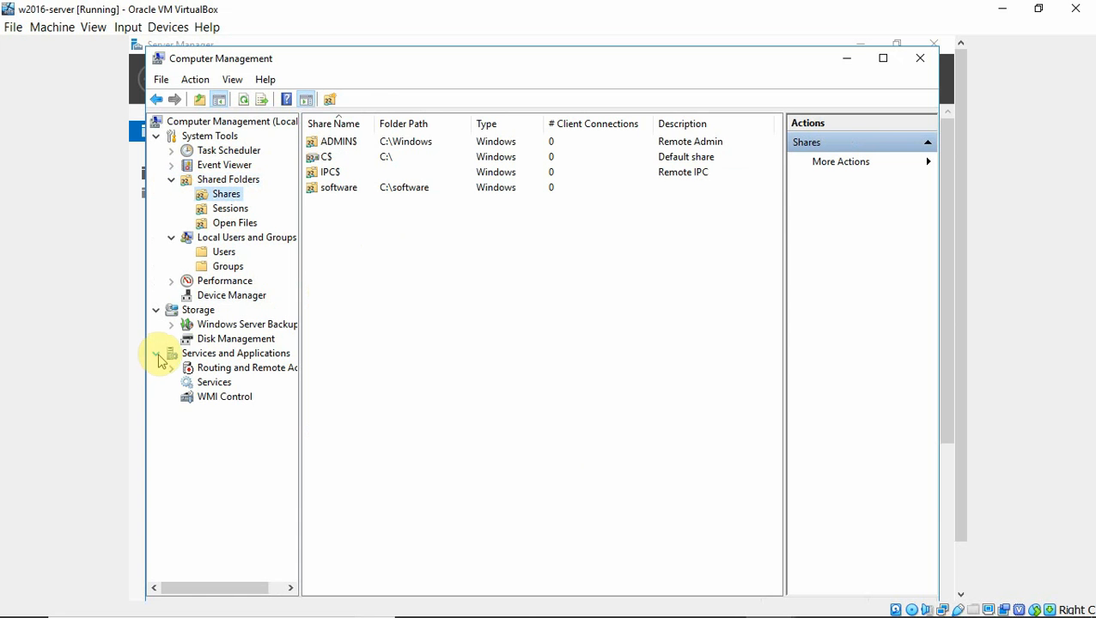
left_click(209, 382)
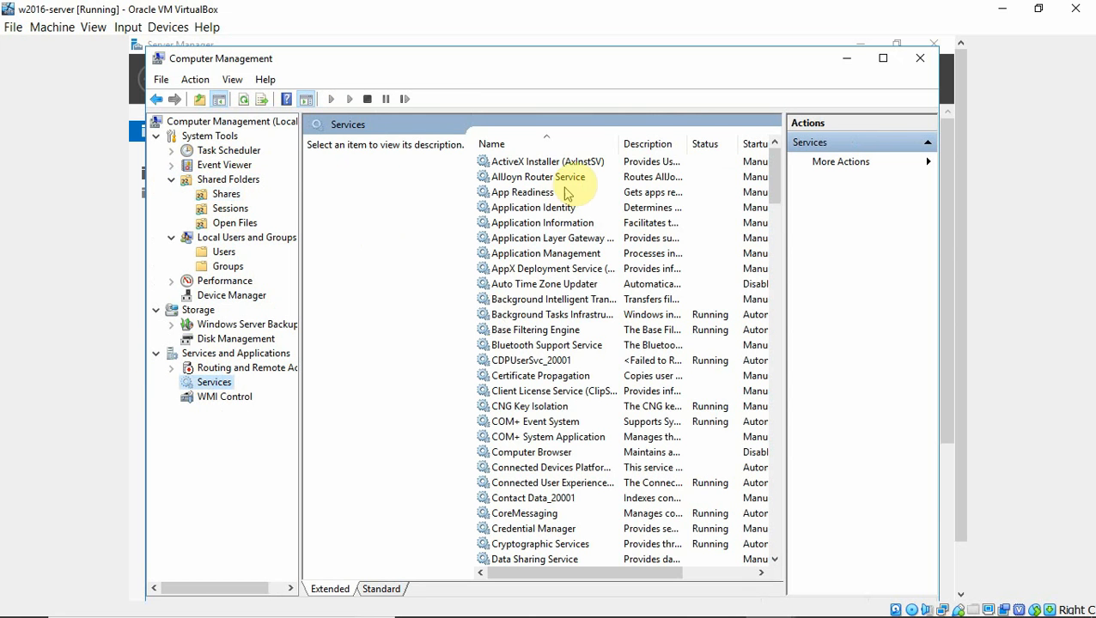
left_click(774, 188)
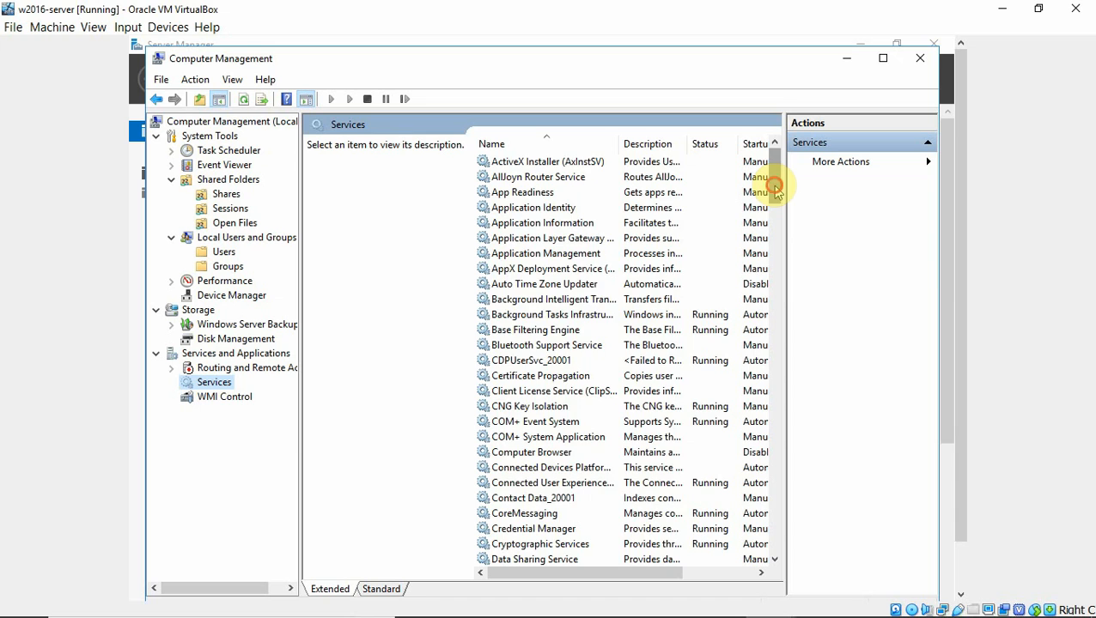
left_click_drag(774, 187, 760, 225)
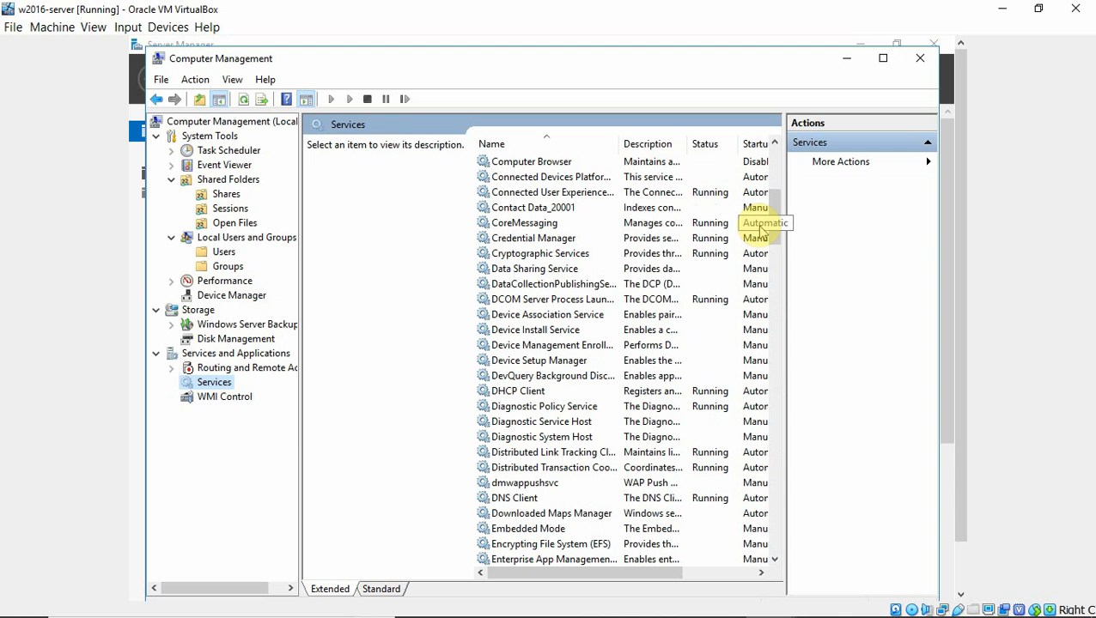
left_click(923, 58)
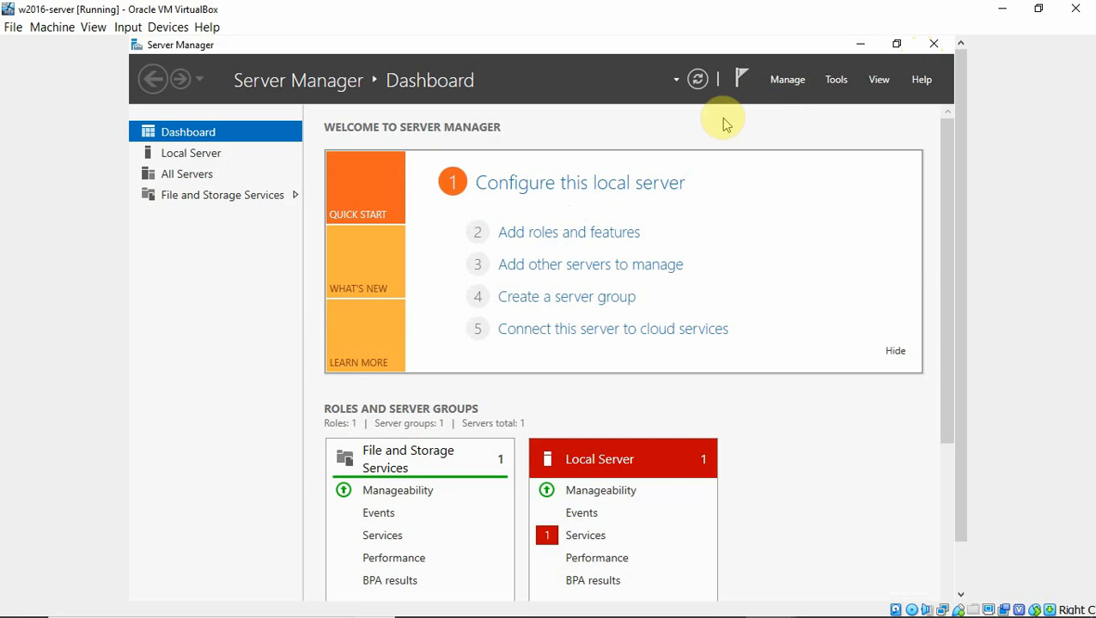
Start Add Roles and Features from the Manage menu
left_click(785, 80)
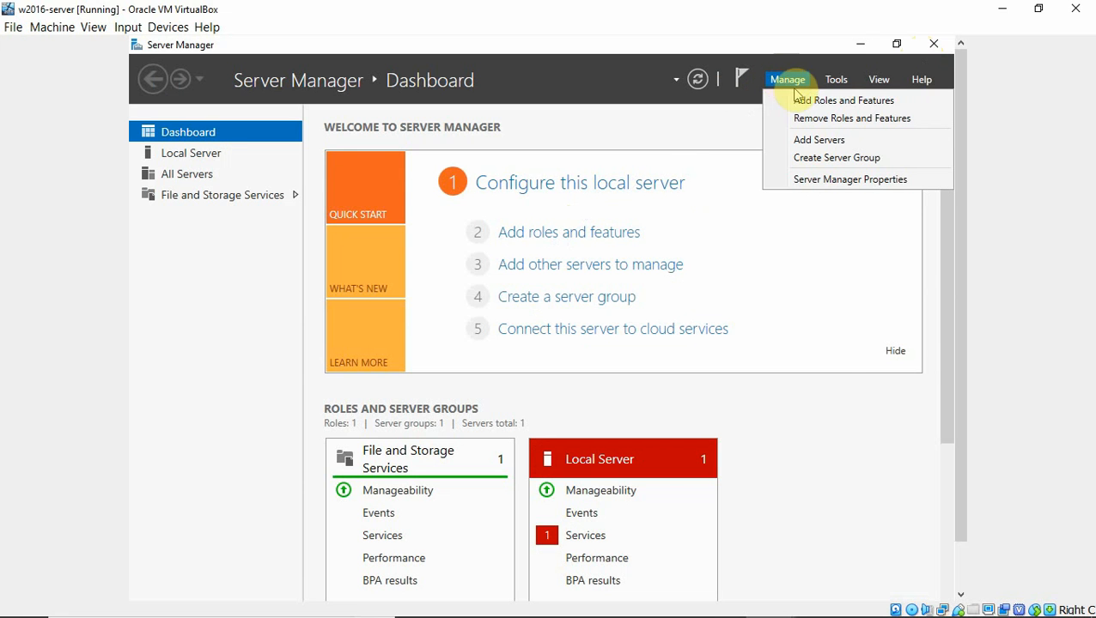
left_click(799, 100)
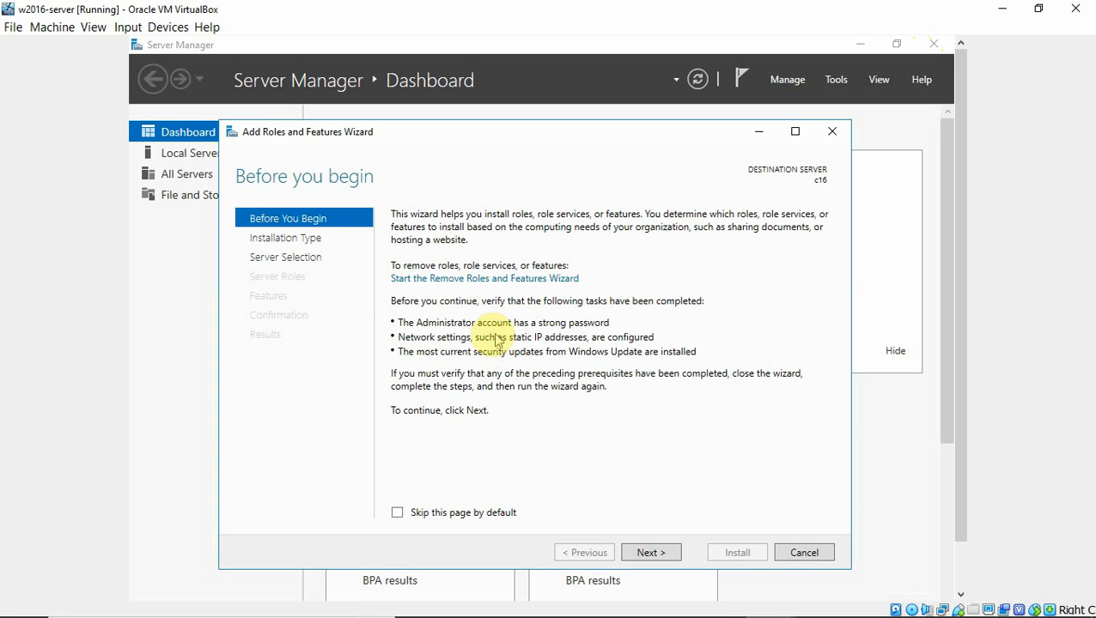
Advance the wizard with role-based installation and server c16 as the destination
left_click(649, 550)
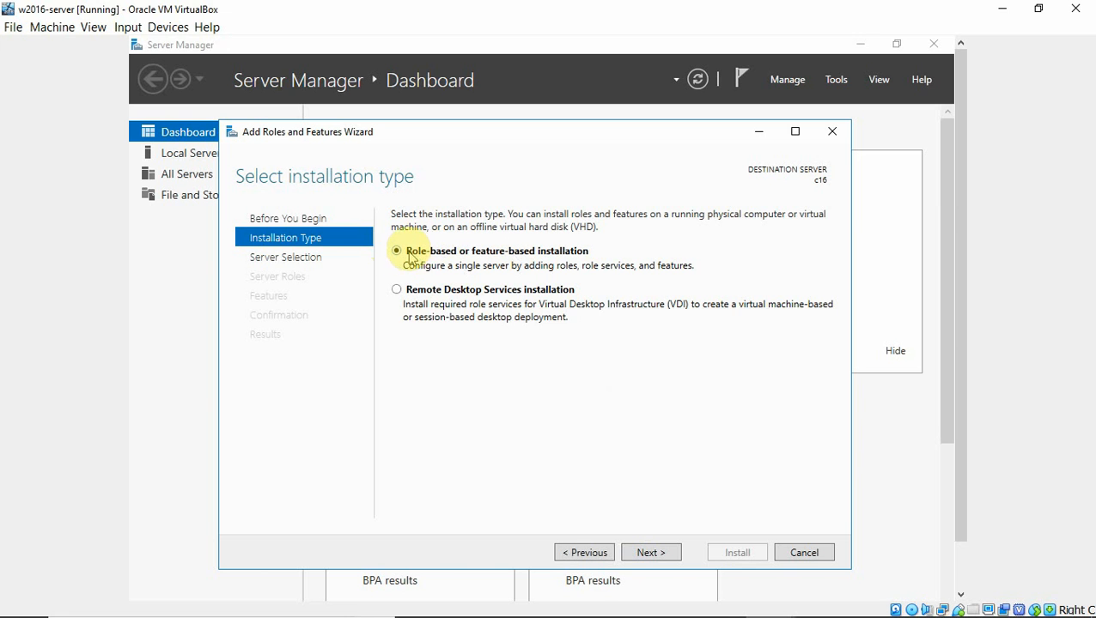
left_click(653, 554)
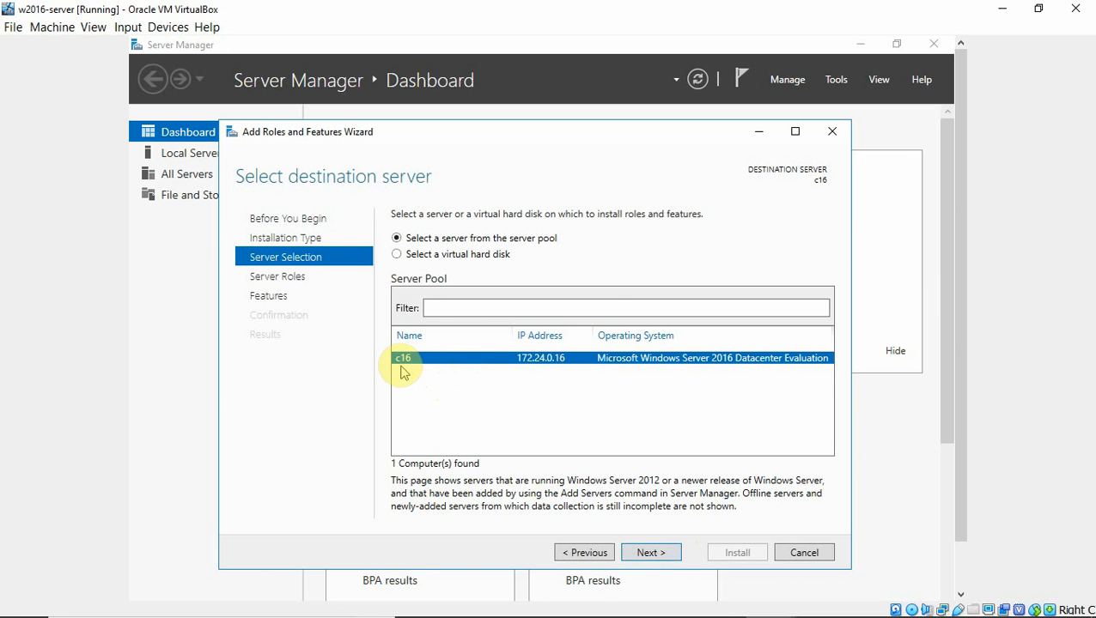
left_click(649, 552)
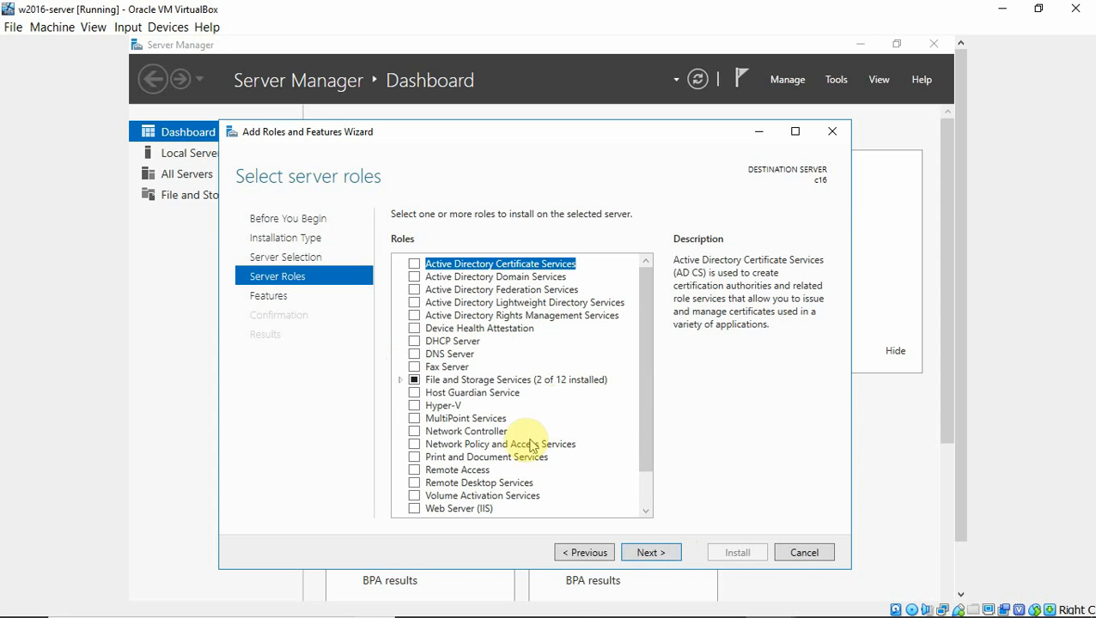
Select Remote Desktop Services with the Remote Desktop Session Host role service and its management tools
left_click(414, 484)
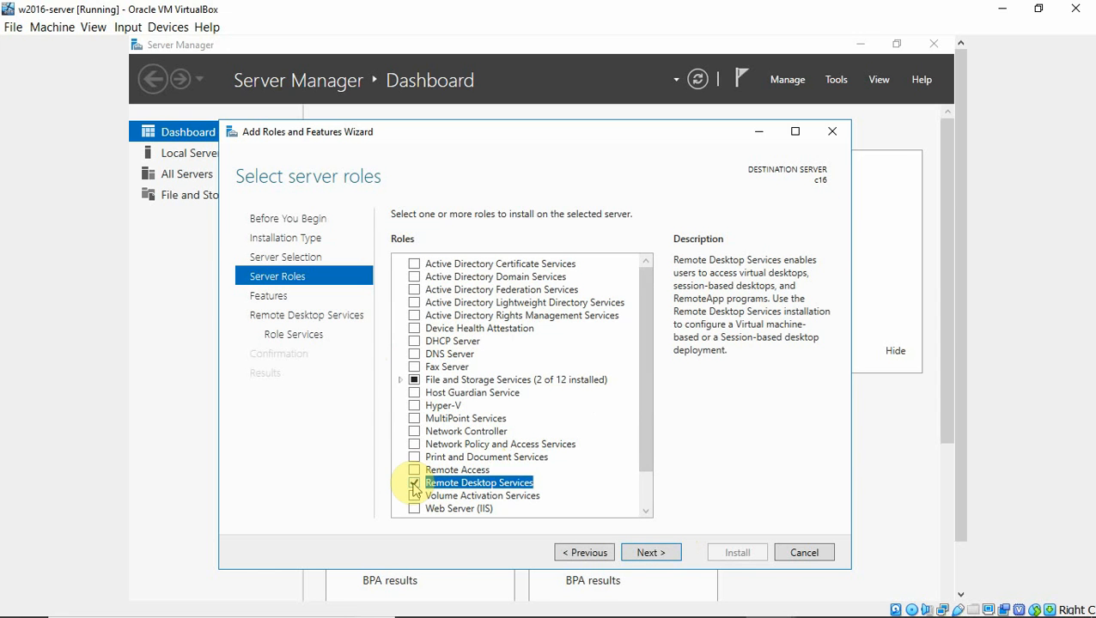
left_click(643, 555)
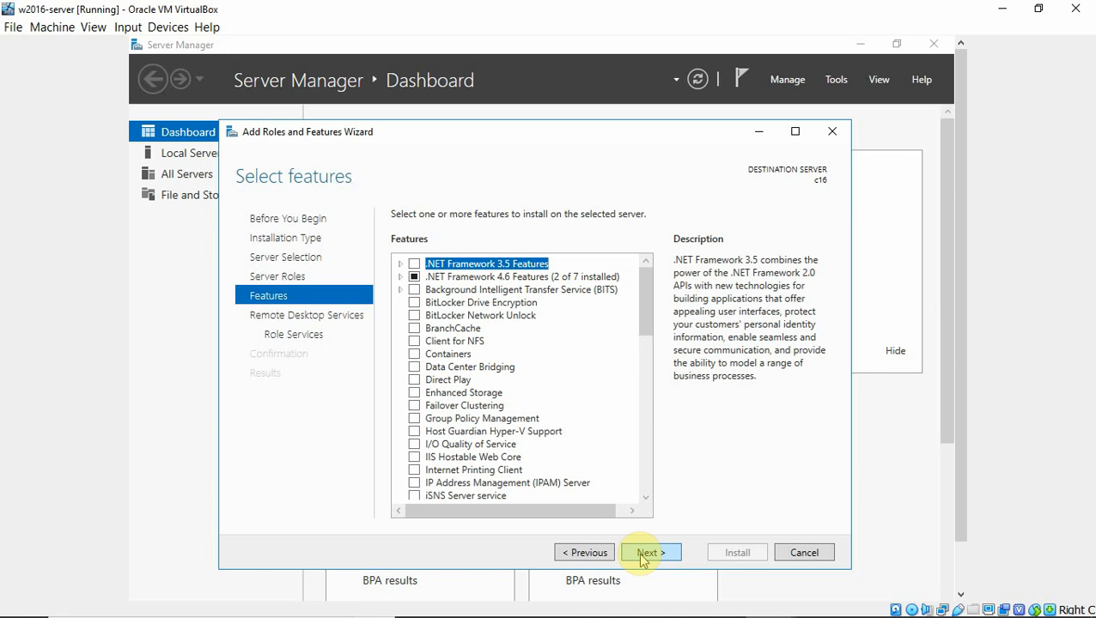
left_click(642, 555)
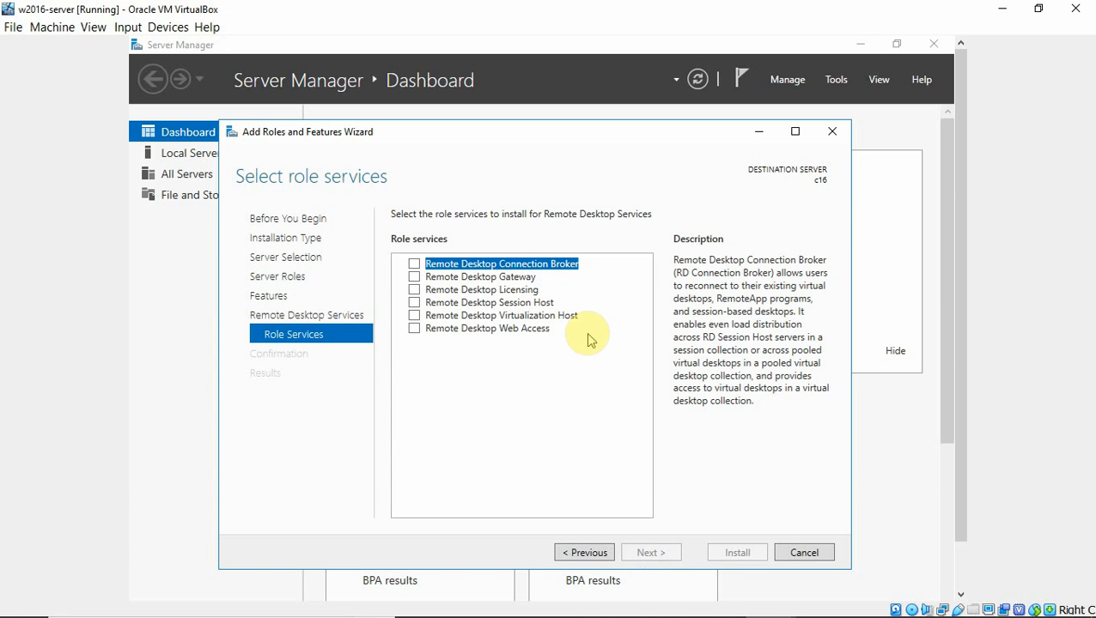
left_click(414, 303)
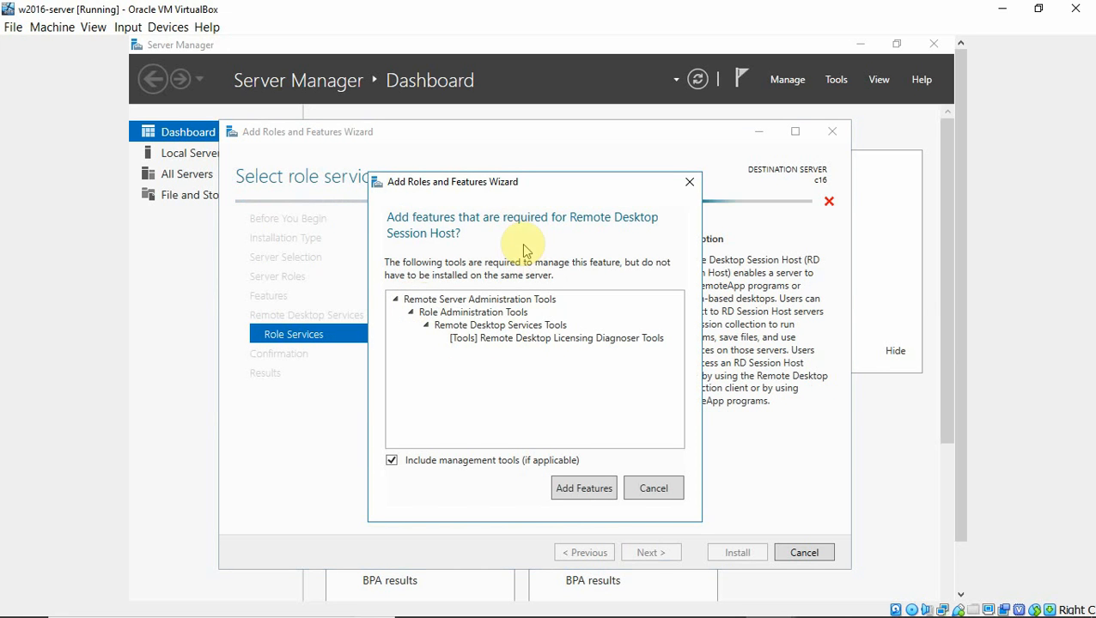
left_click(586, 488)
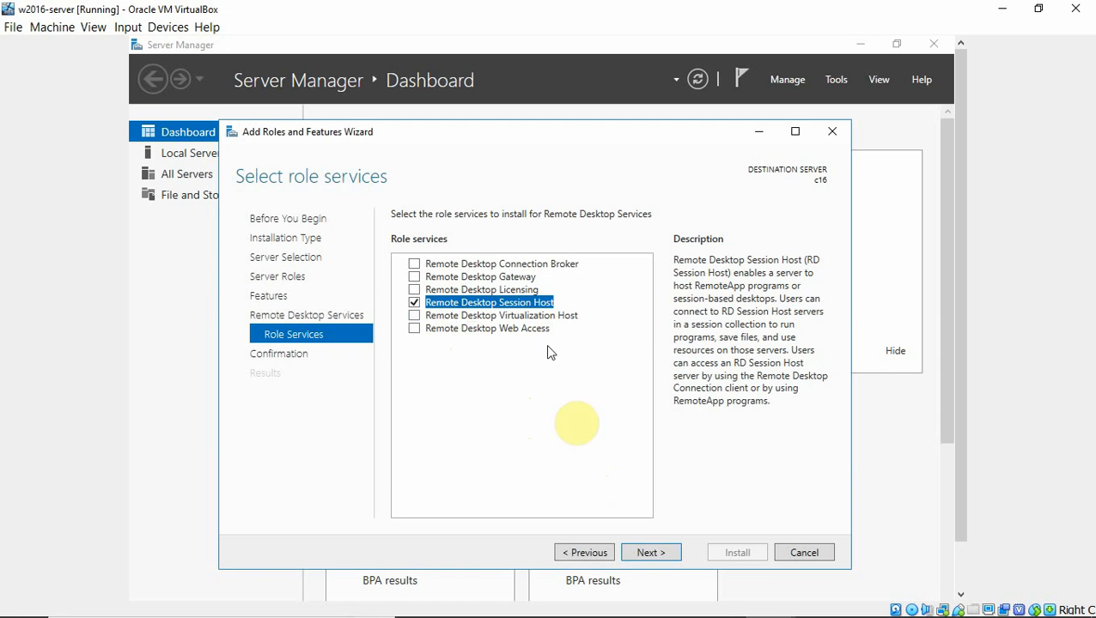
left_click(655, 553)
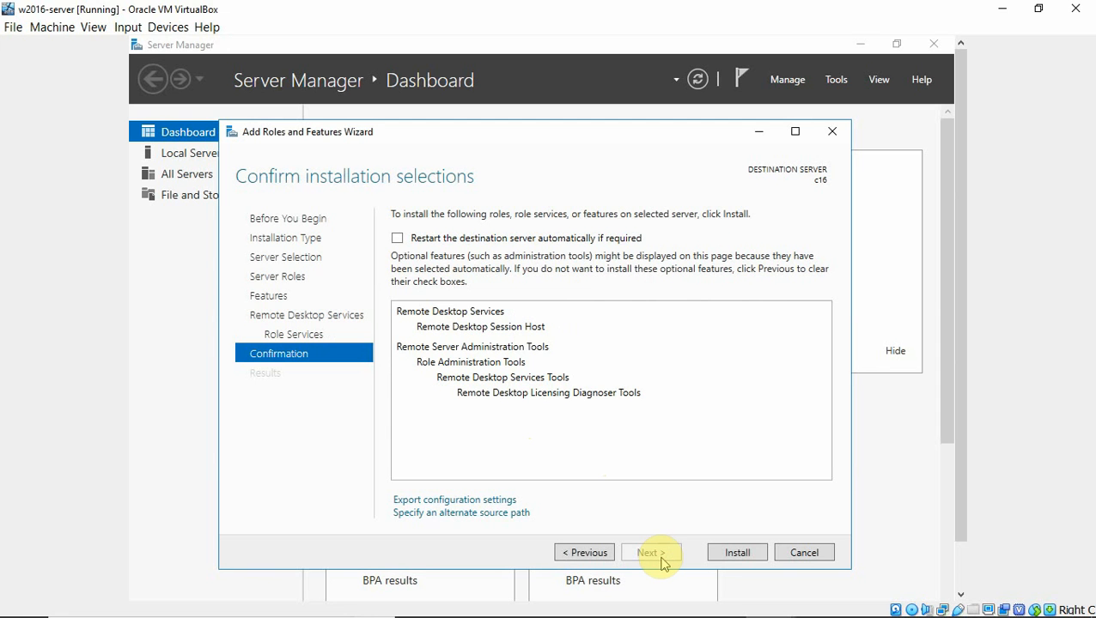
Allow automatic restart of the destination server and install the selected roles
left_click(399, 239)
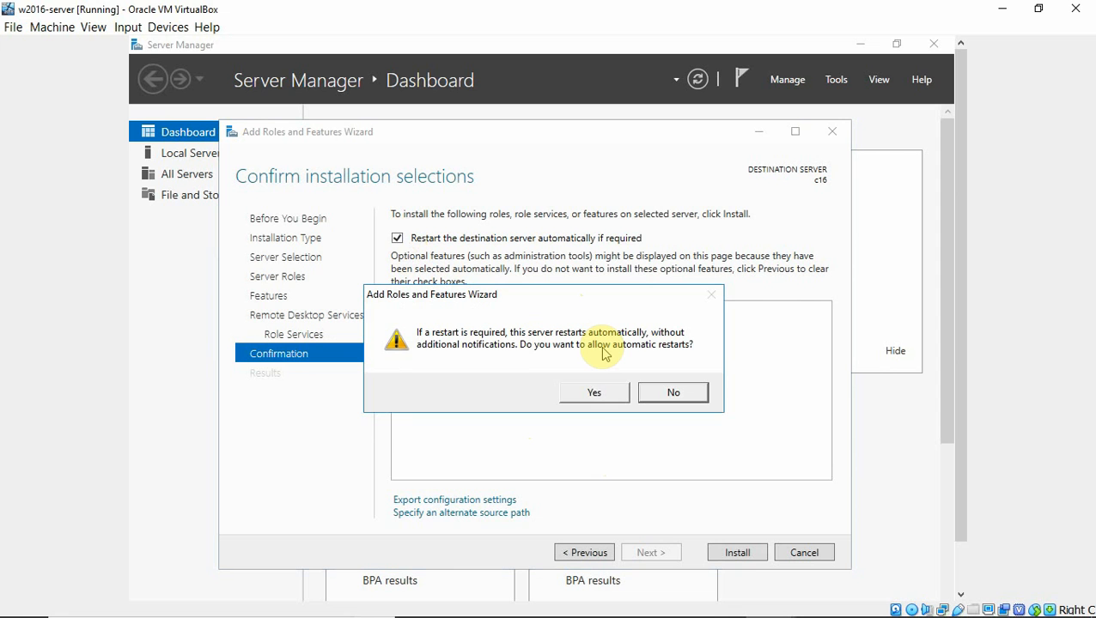
left_click(594, 393)
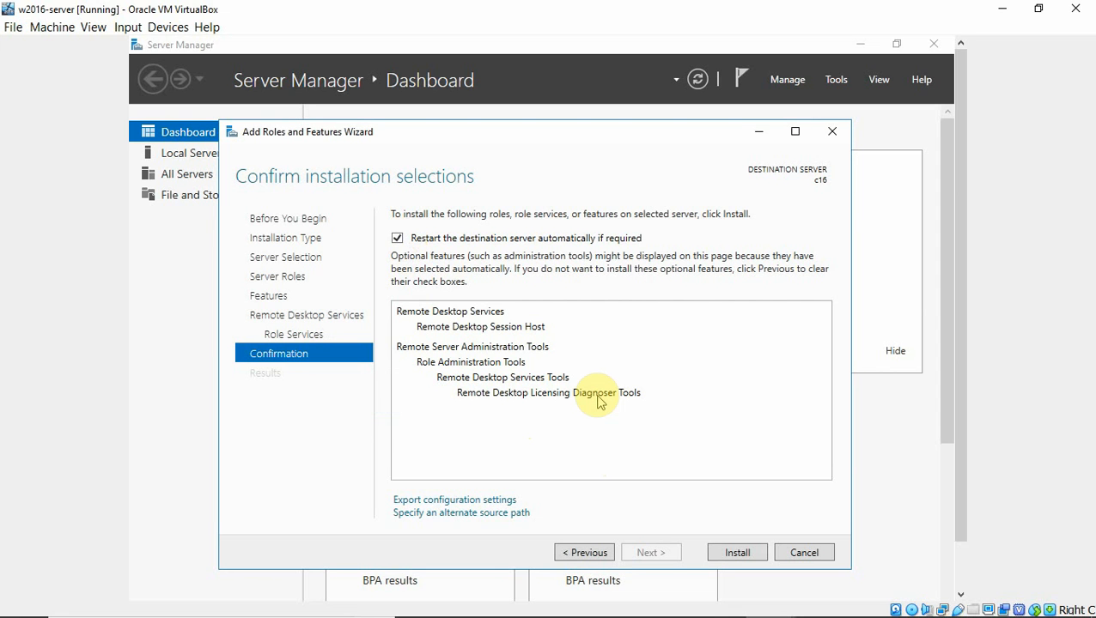
left_click(735, 555)
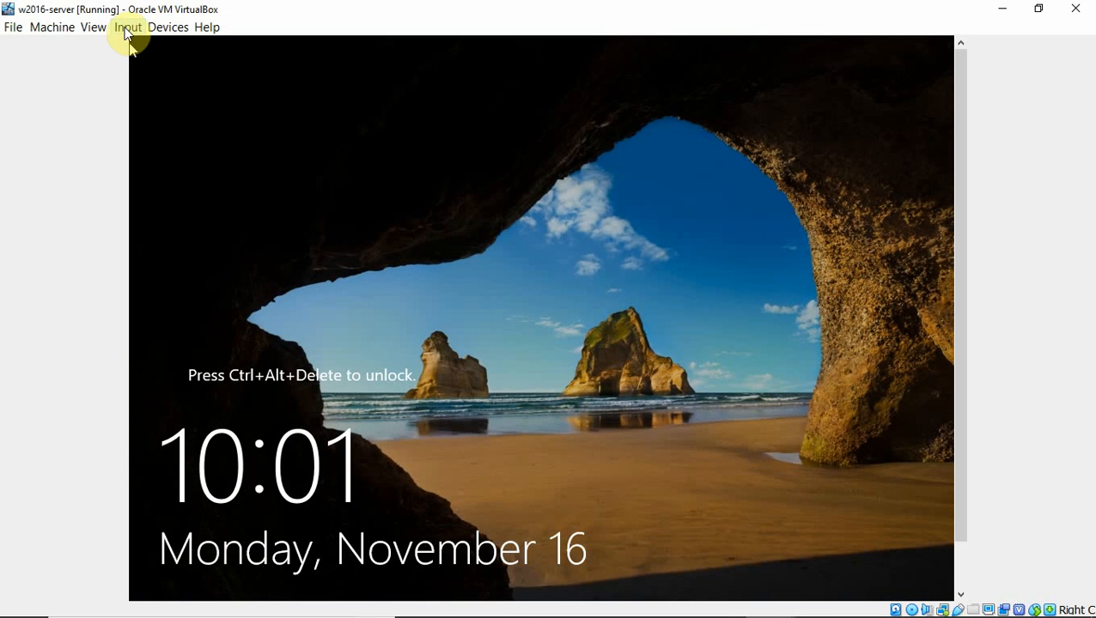
Send Ctrl-Alt-Del to the VM and sign in as administrator with the account password
left_click(126, 30)
mouse_move(150, 53)
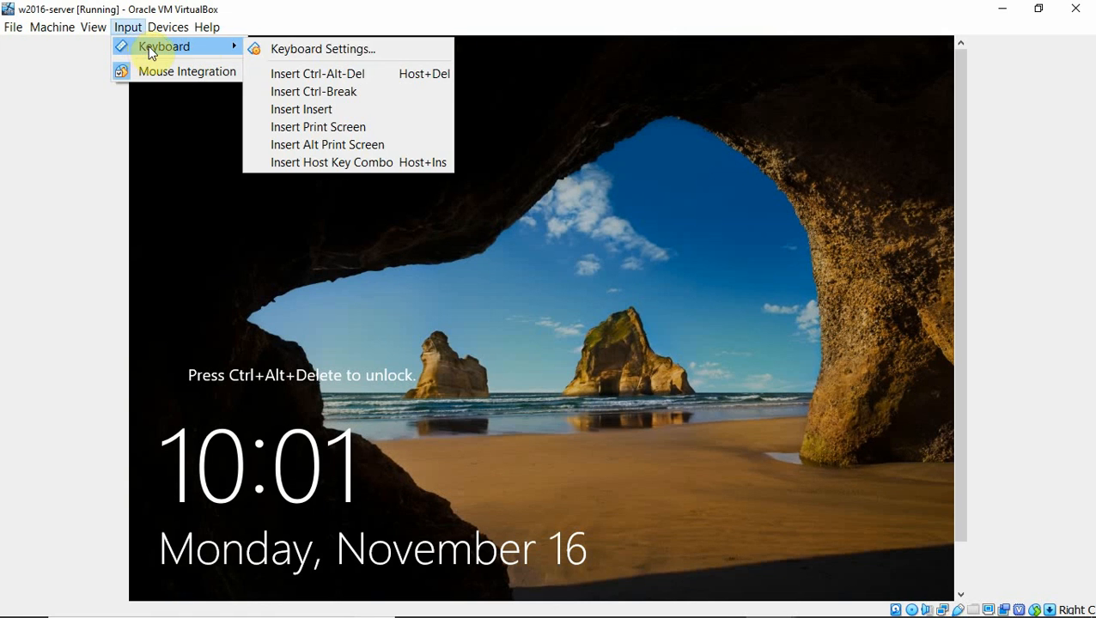
left_click(324, 73)
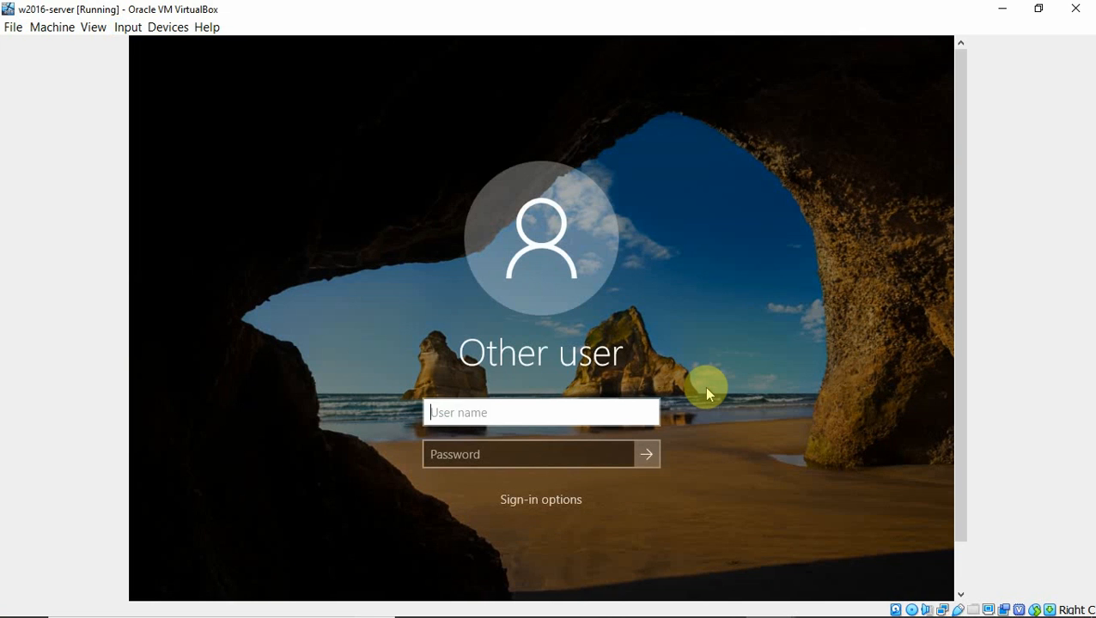
type("administrator")
key("Tab")
type("Pa")
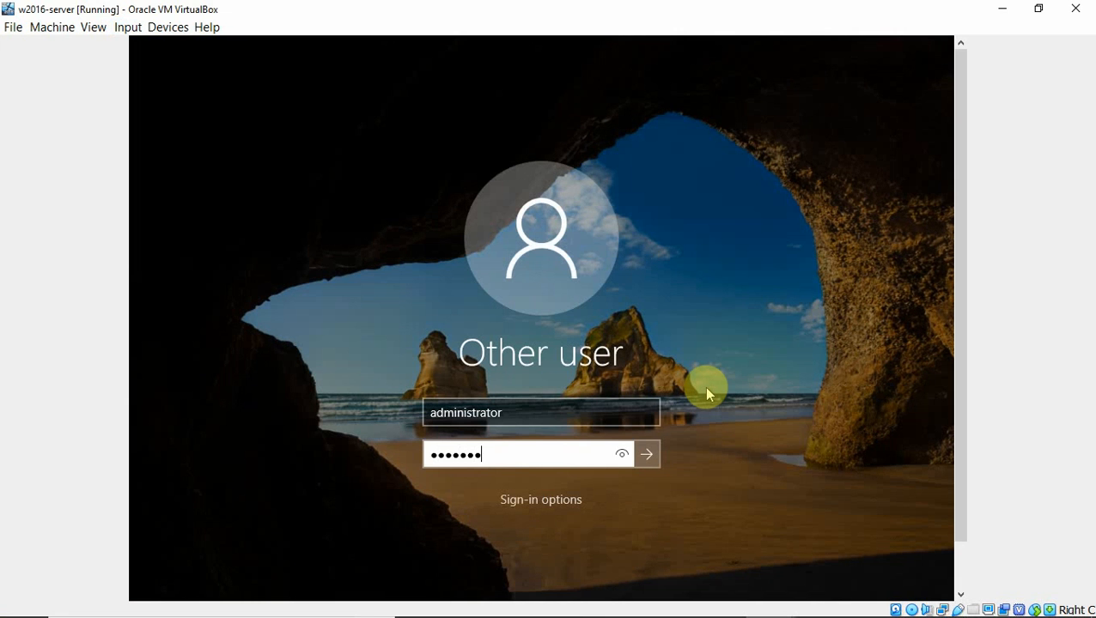
key("Return")
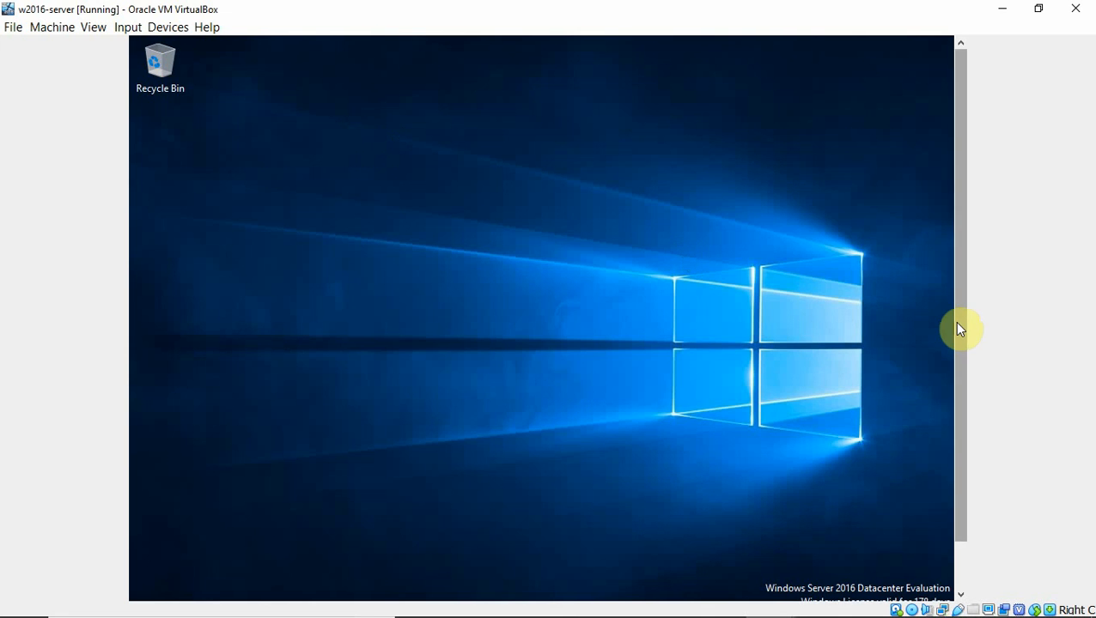
Confirm the Remote Desktop Session Host installation succeeded and close the wizard
left_click_drag(960, 343, 988, 454)
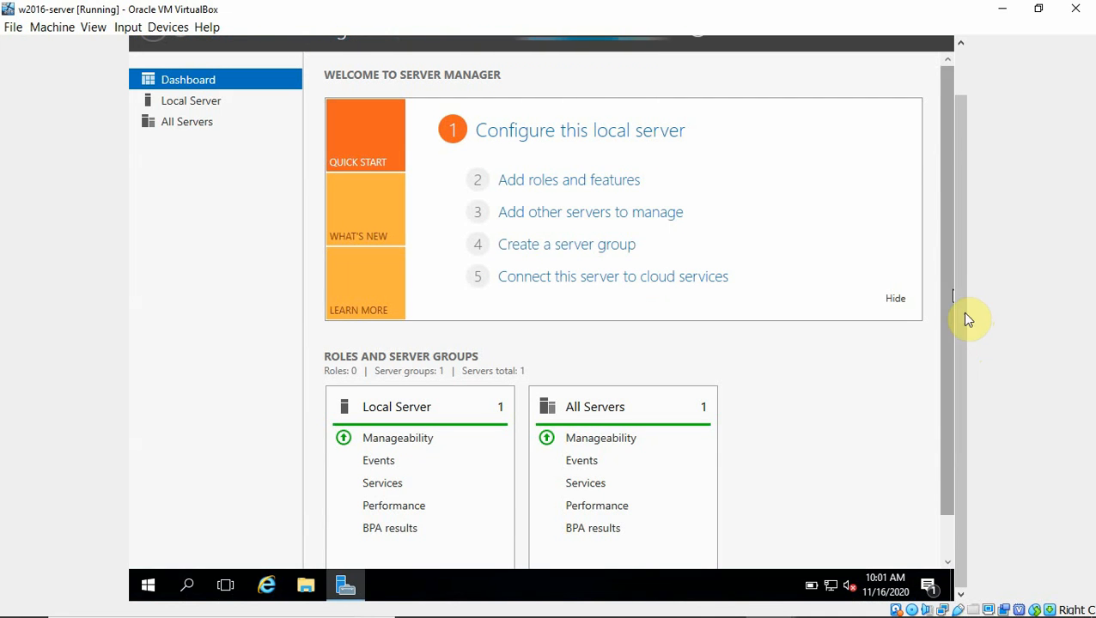
left_click_drag(958, 321, 968, 222)
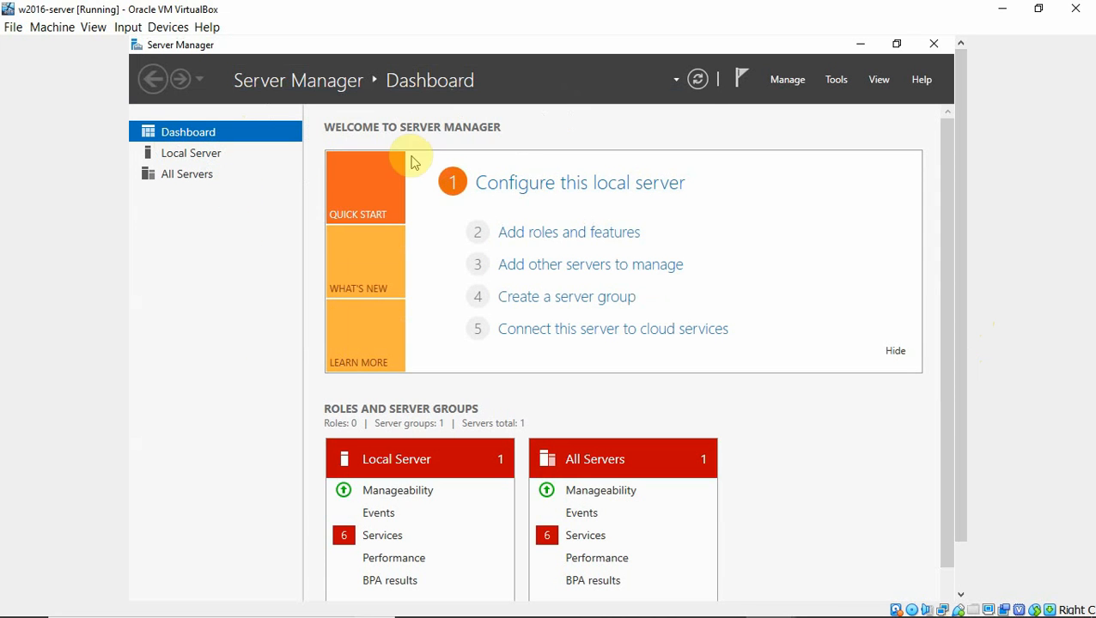
left_click(796, 82)
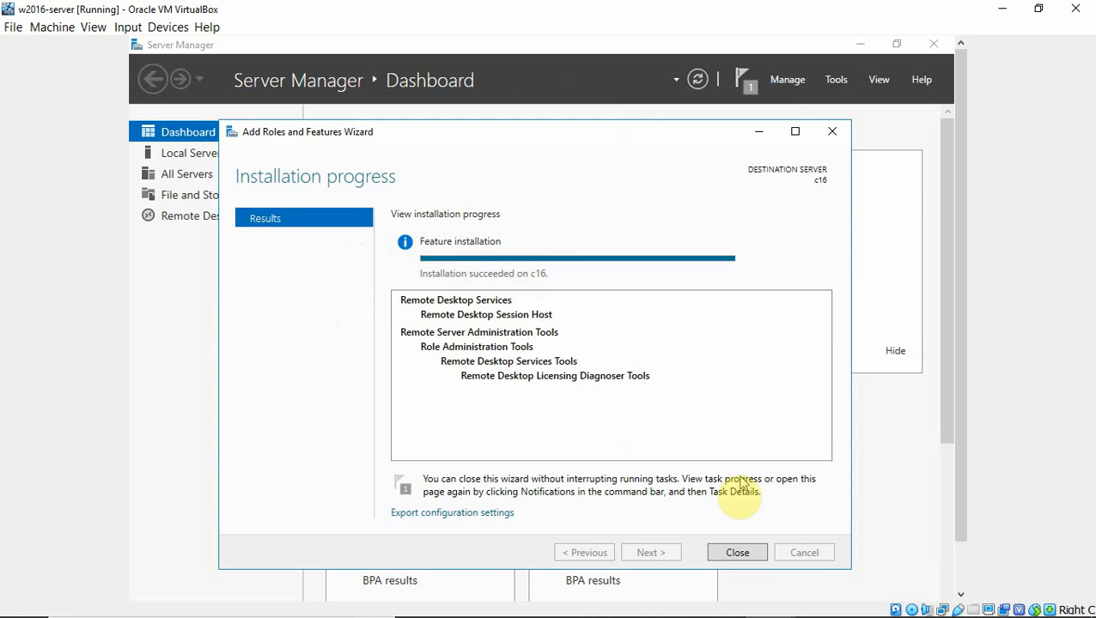
left_click(737, 553)
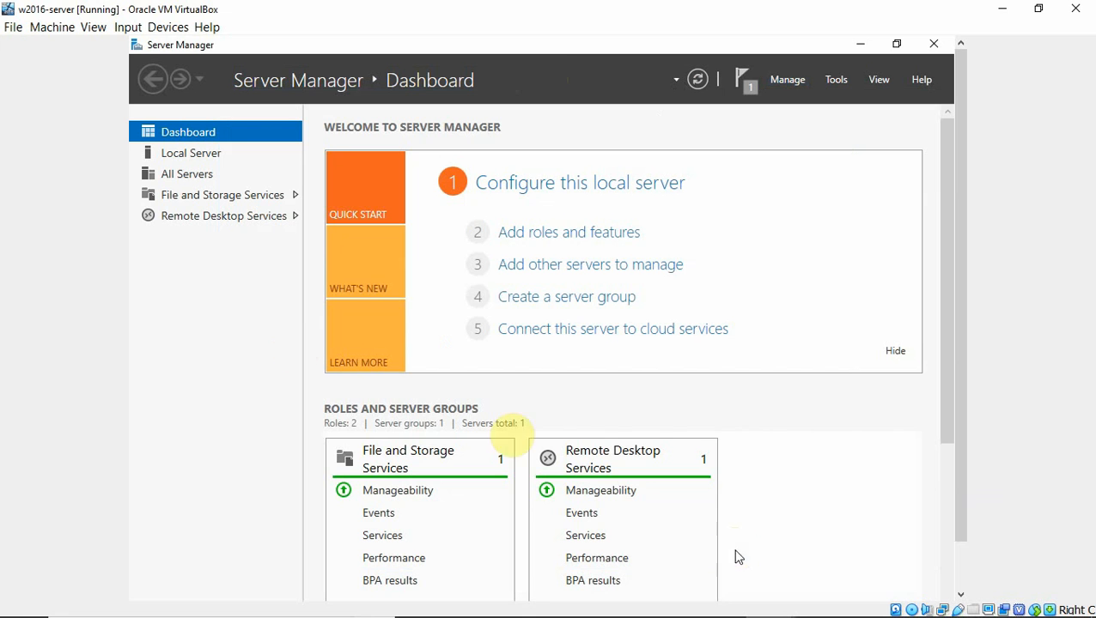
View the Remote Desktop Services overview, close Server Manager, and minimize the w2016-server VM window
left_click(258, 215)
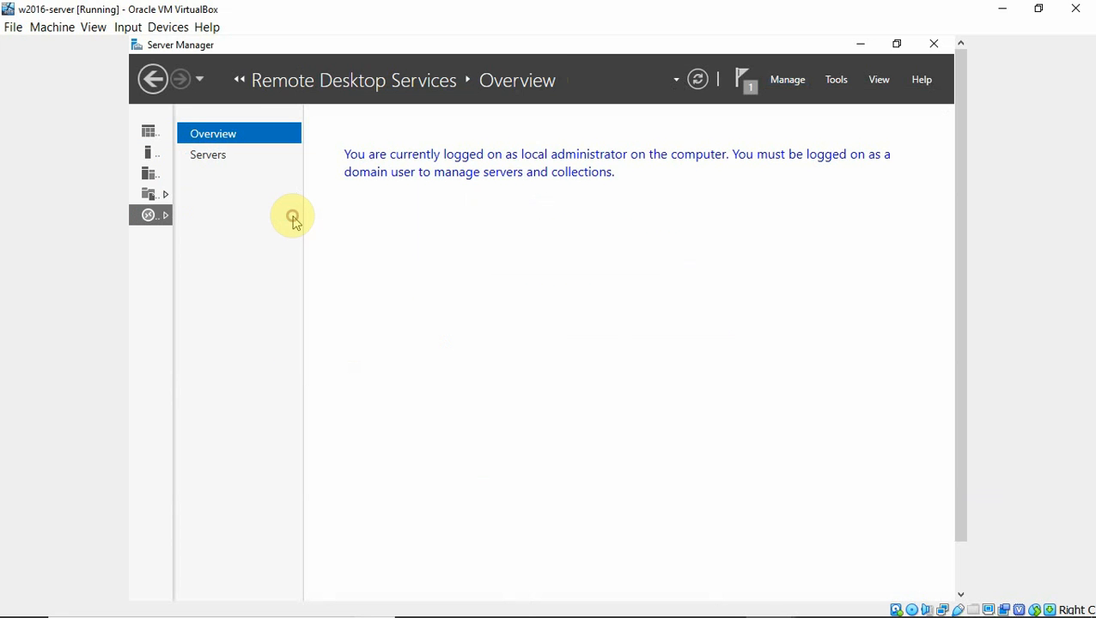
left_click(934, 45)
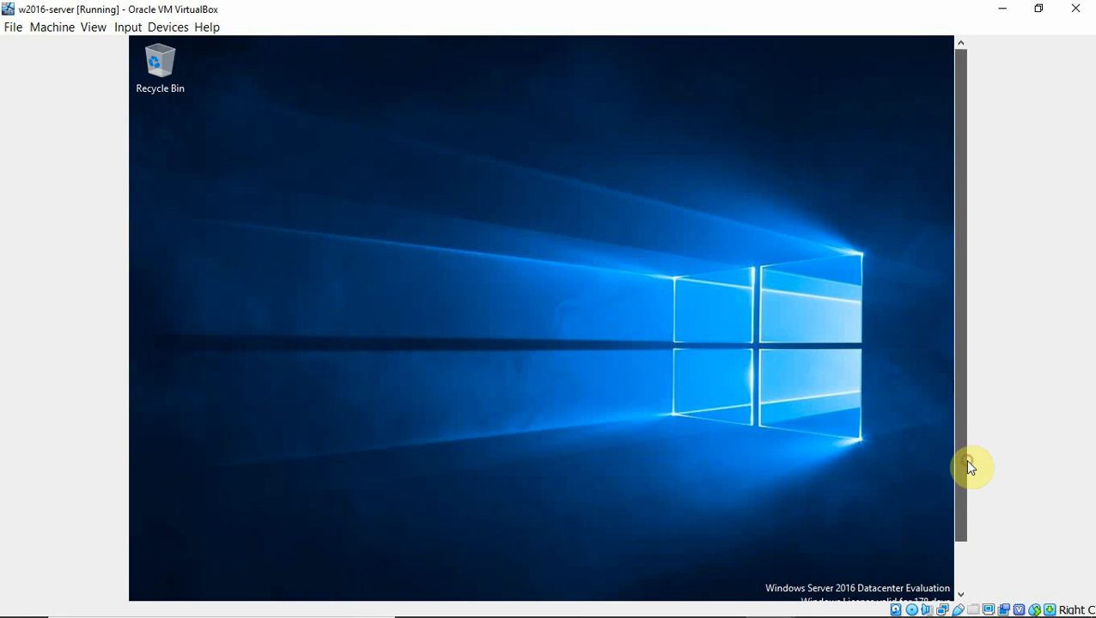
left_click_drag(968, 467, 961, 587)
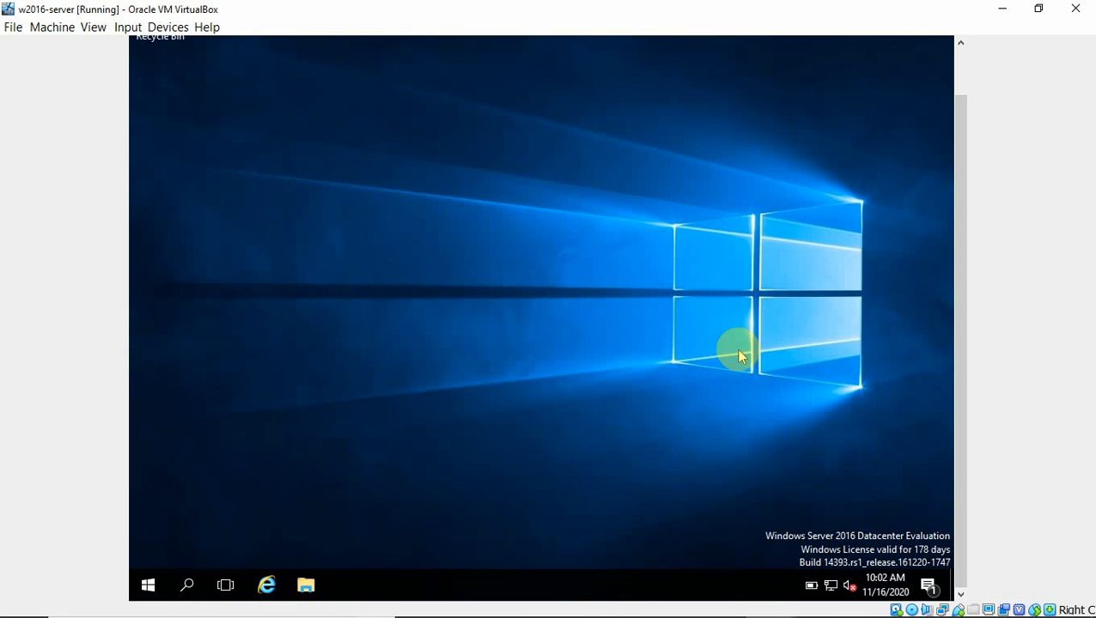
left_click(1003, 9)
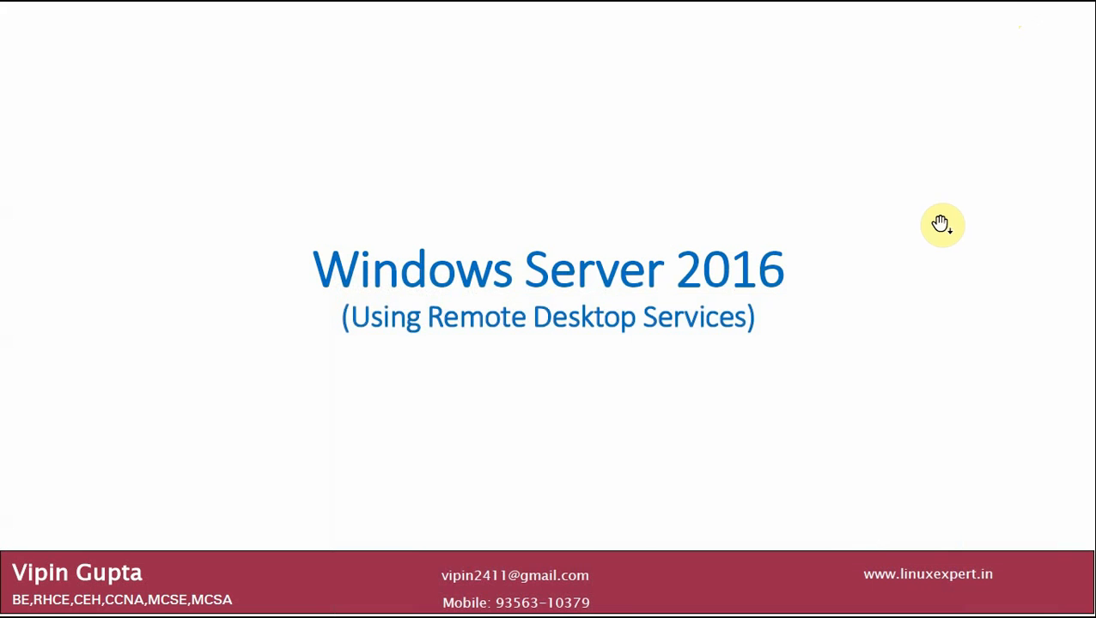
Switch to the w10 VM and sign in past the lock screen with the user's password
key("alt+Tab")
key("alt+Tab")
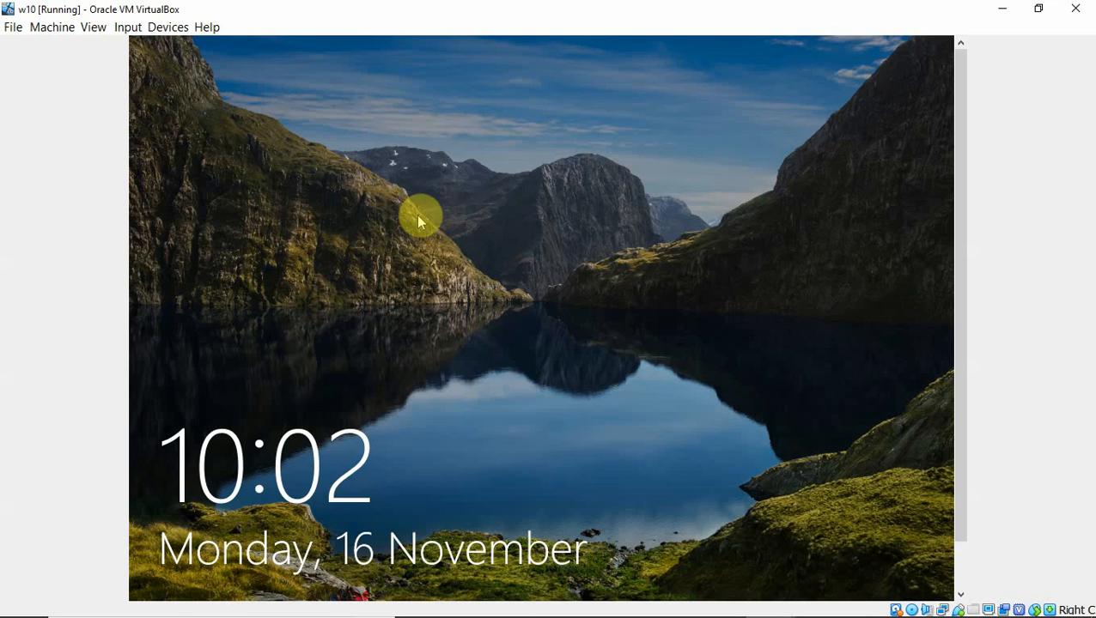
left_click(450, 277)
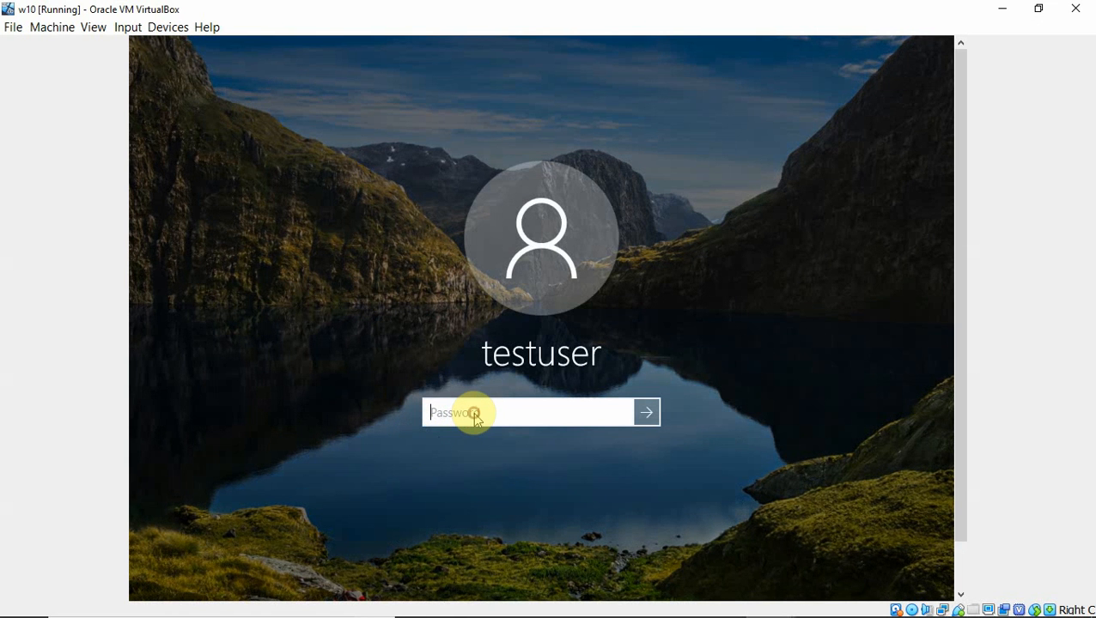
type("p")
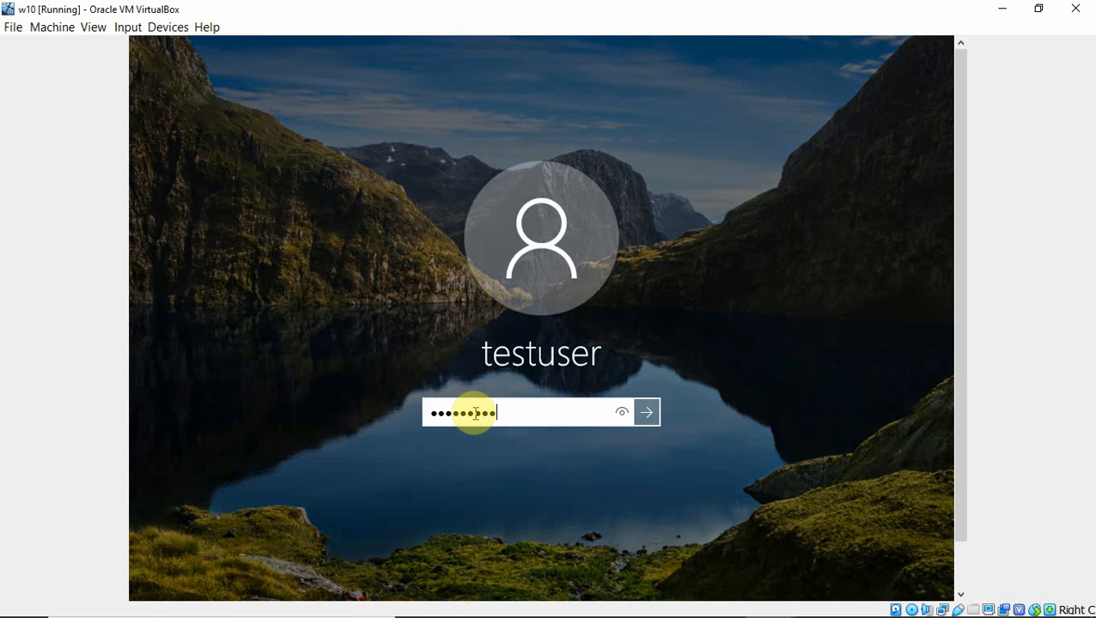
key("Return")
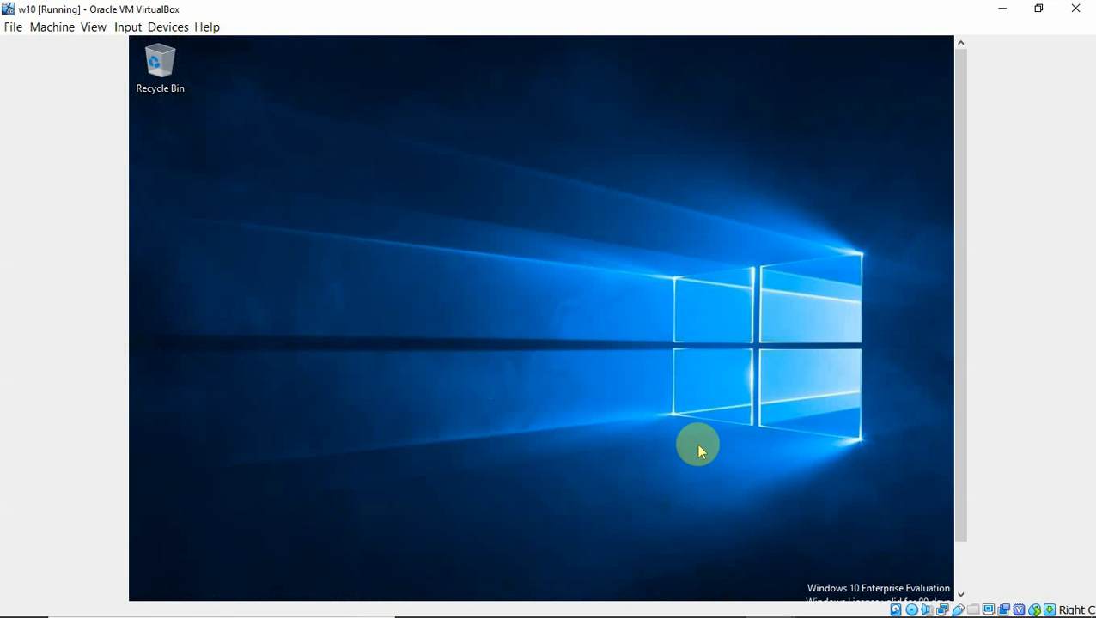
Launch Remote Desktop Connection from a 'remote' search and enter 172.24.0.16 as the computer
left_click_drag(963, 435, 947, 510)
left_click(309, 582)
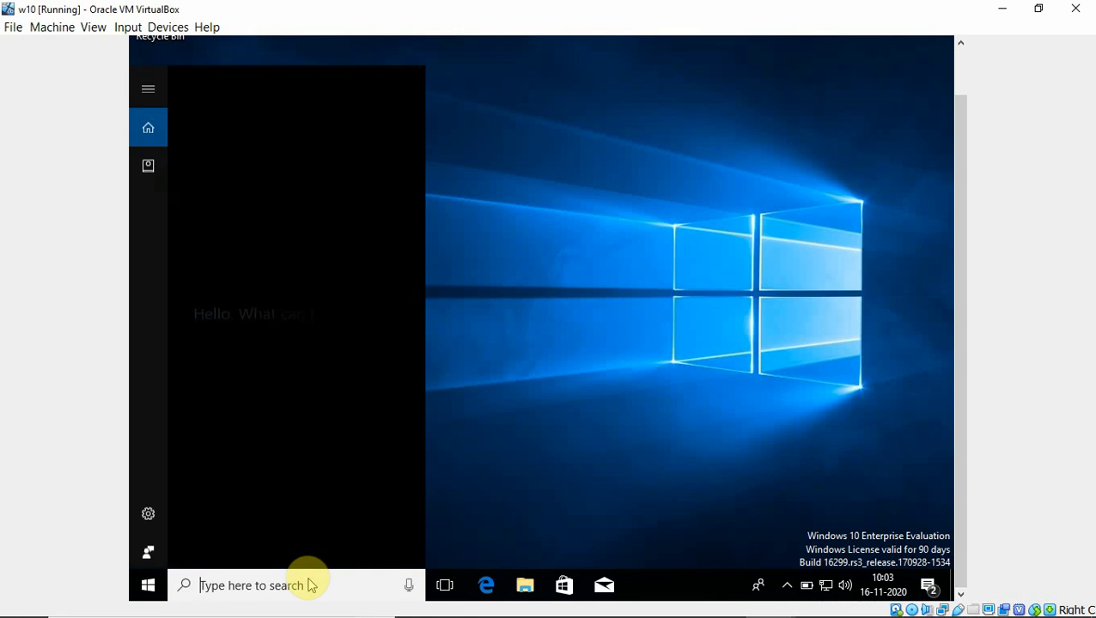
type("re")
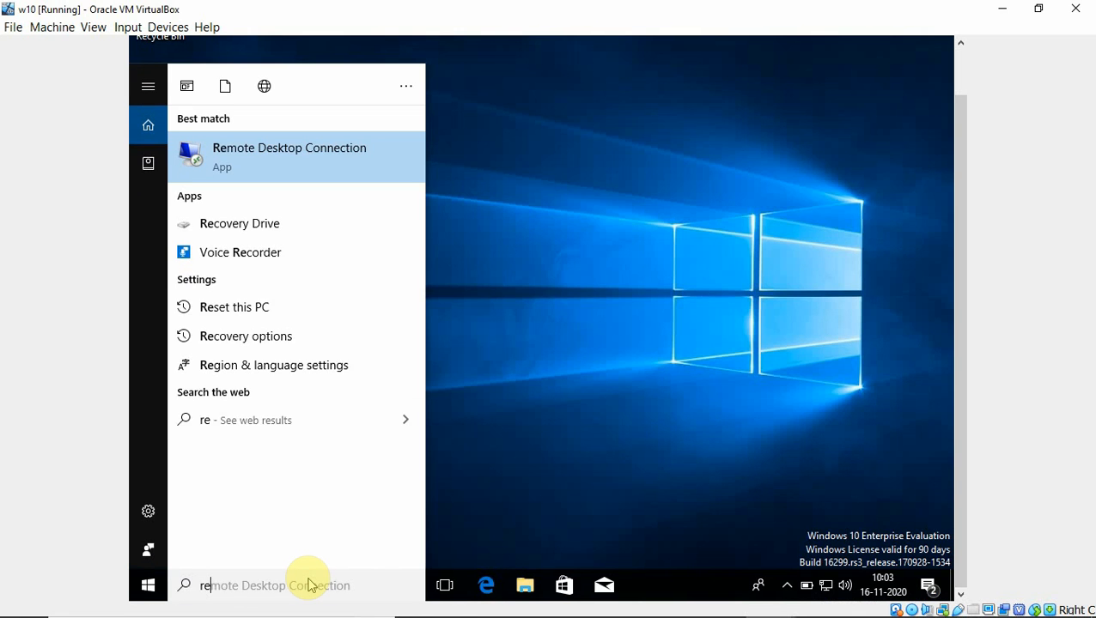
type("mote")
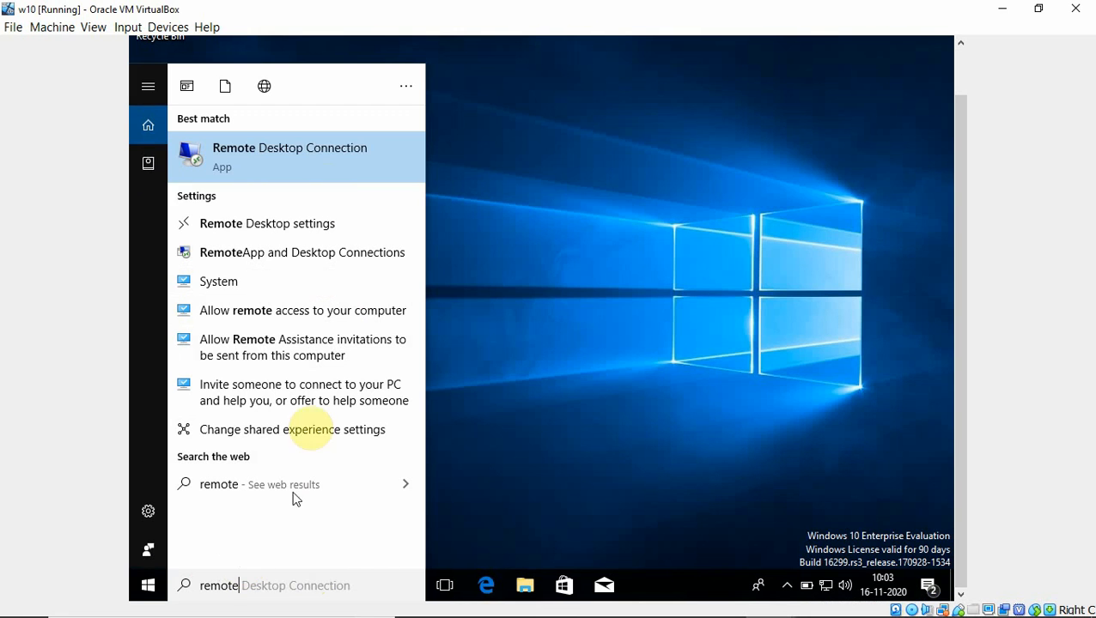
left_click(245, 158)
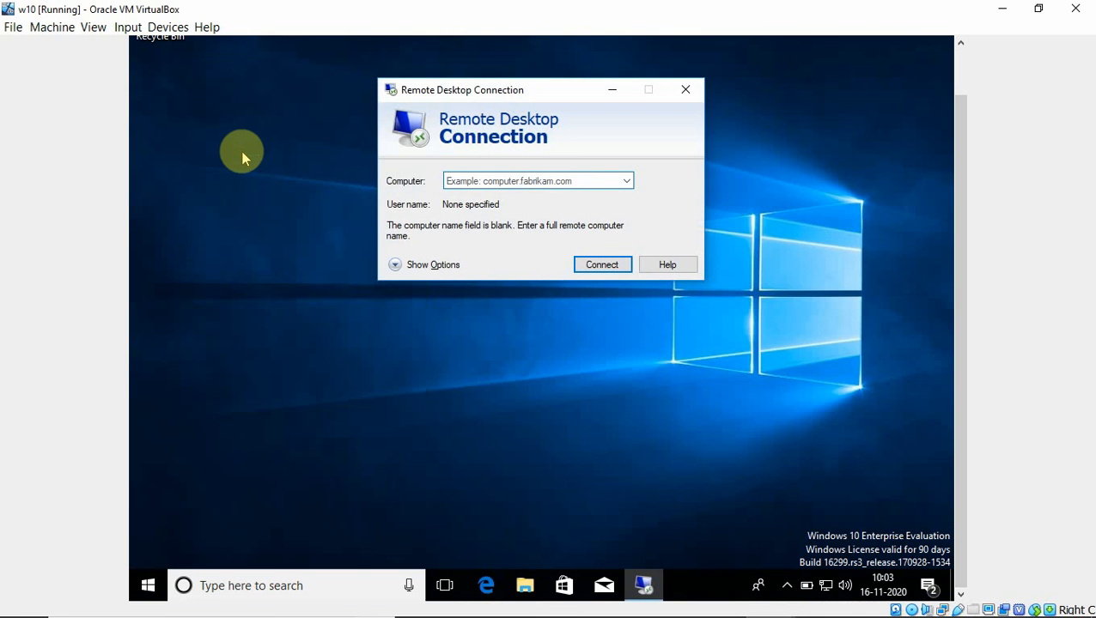
left_click(463, 180)
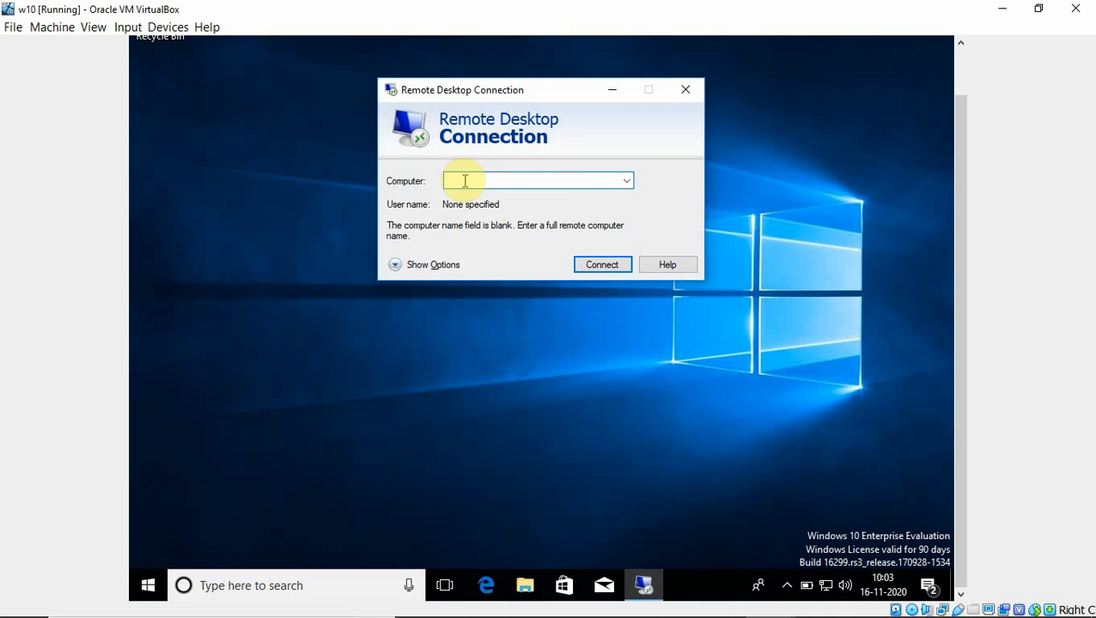
type("172.24.0.16")
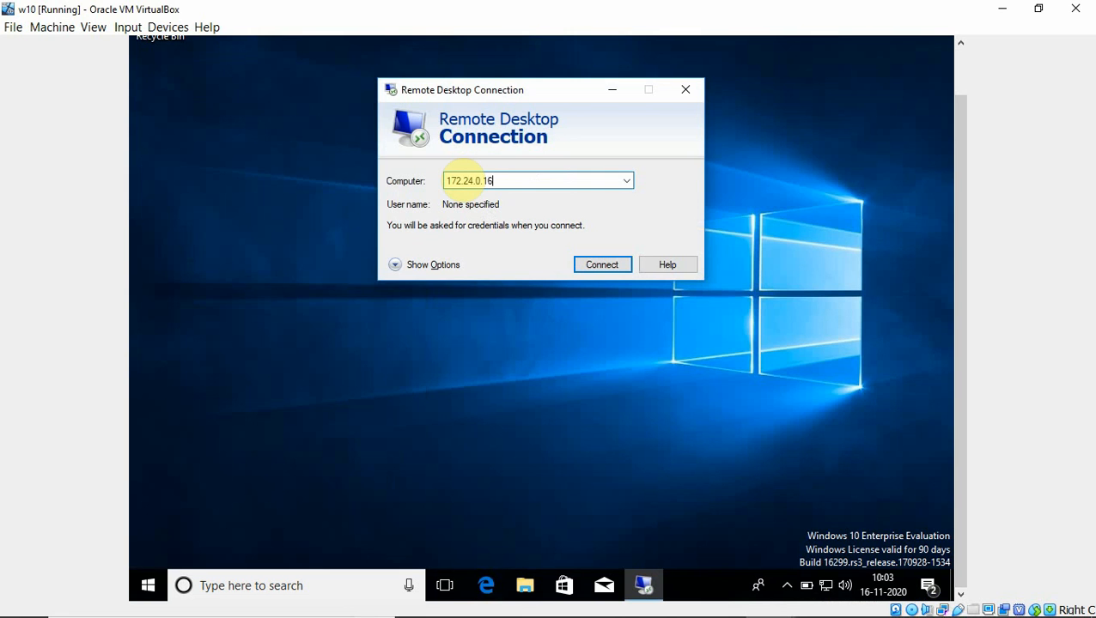
Connect to 172.24.0.16 with the administrator user name and password, accepting the certificate warning
left_click(602, 267)
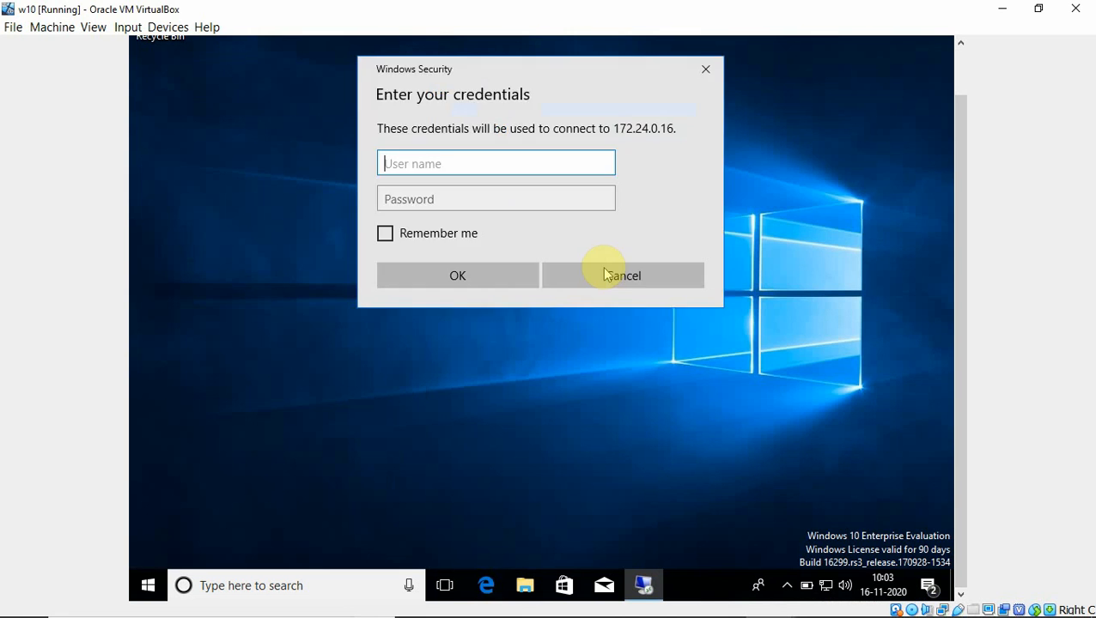
left_click(504, 162)
type("administrator")
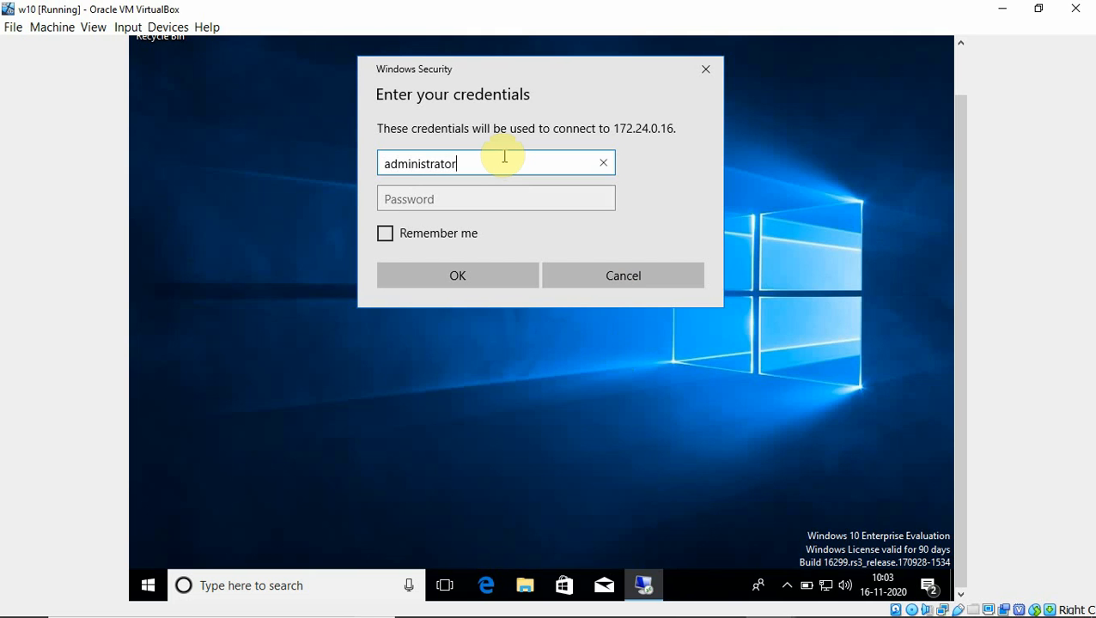
key("Tab")
type("P")
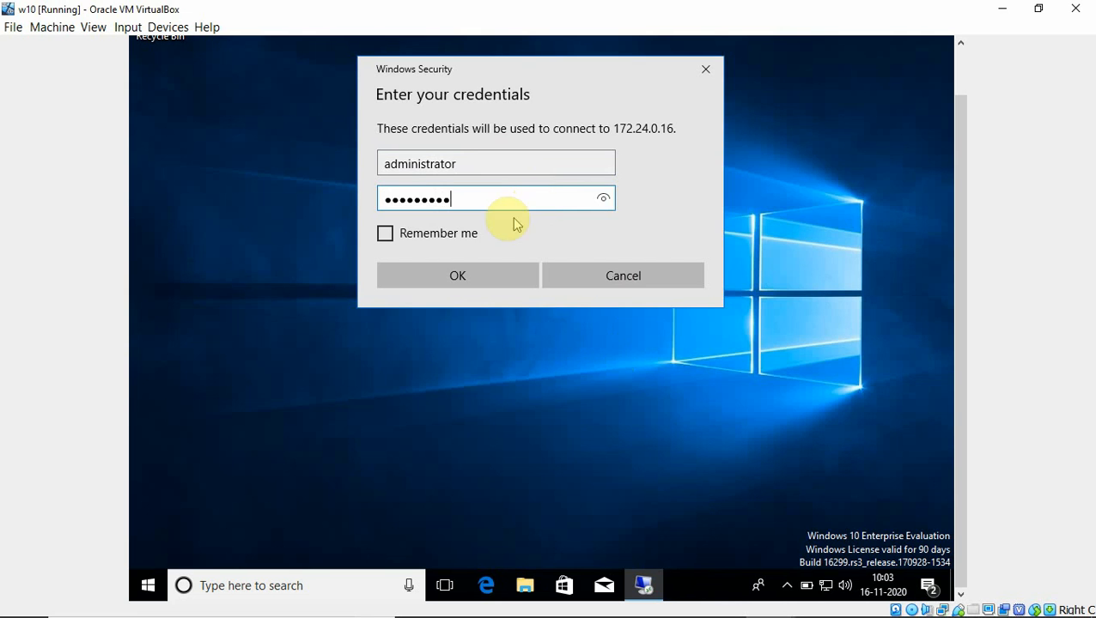
left_click(458, 273)
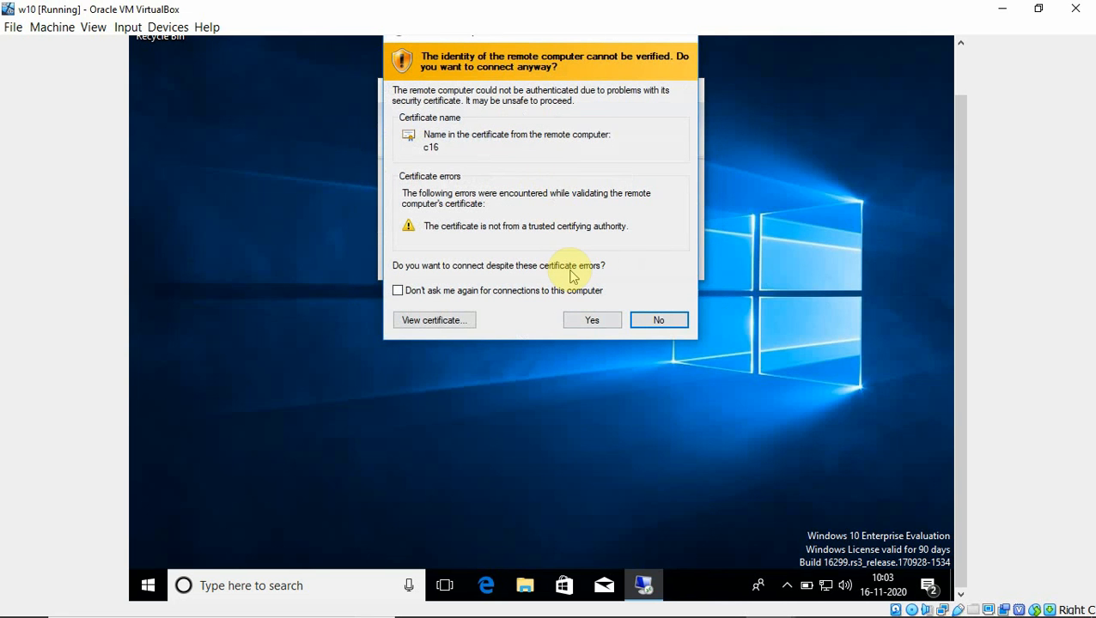
left_click(590, 322)
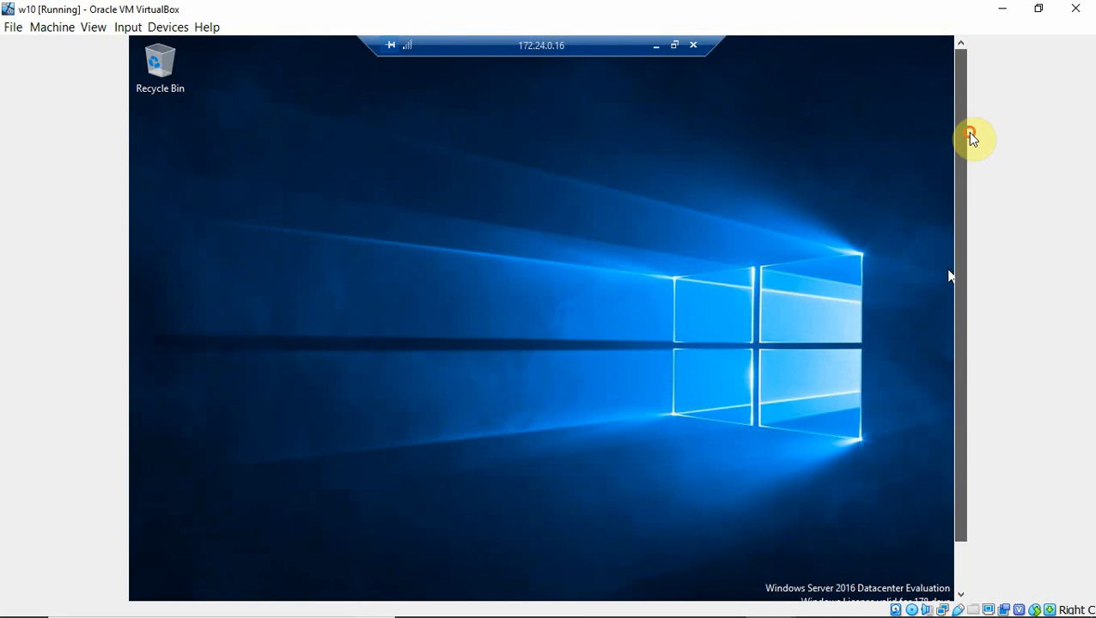
Restore the remote session to a window, move it down-right, and open the server's Start menu
left_click(676, 47)
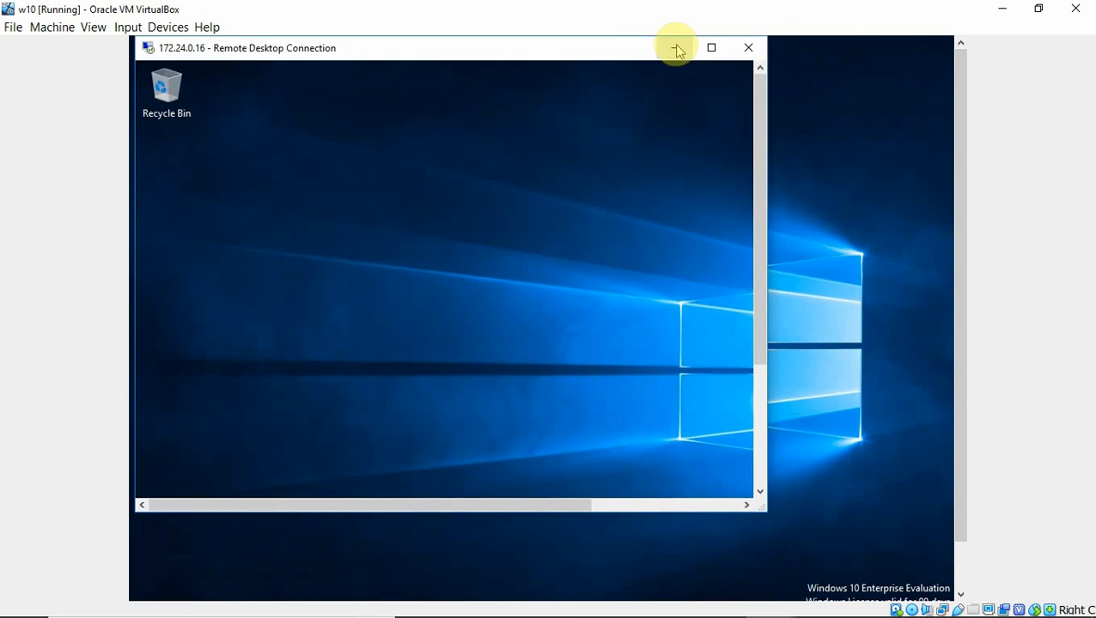
left_click_drag(589, 48, 684, 91)
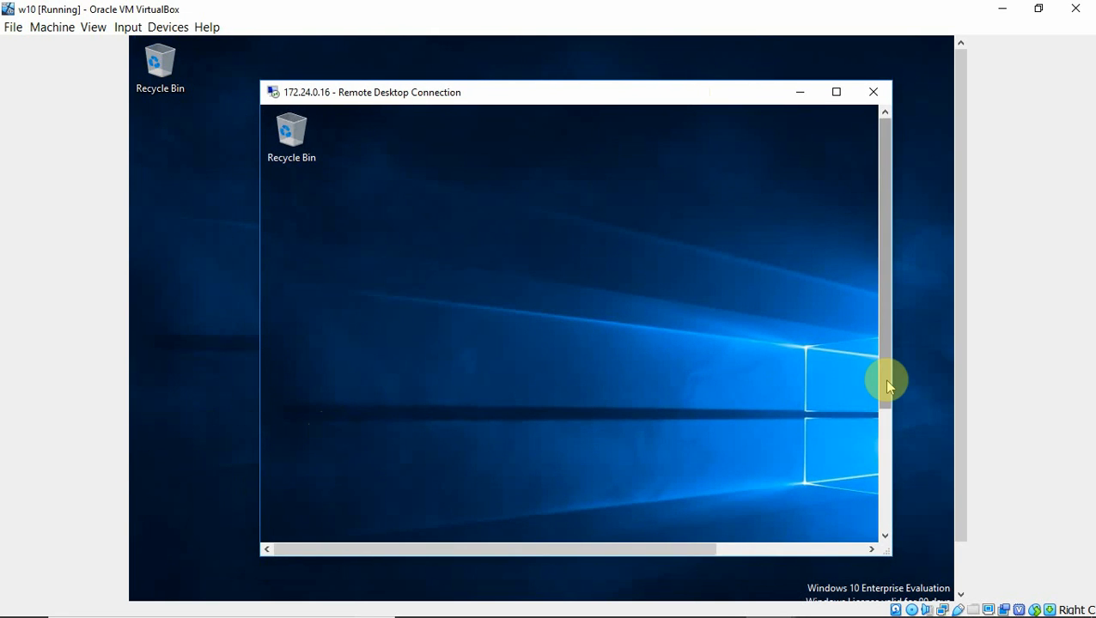
left_click_drag(884, 379, 886, 473)
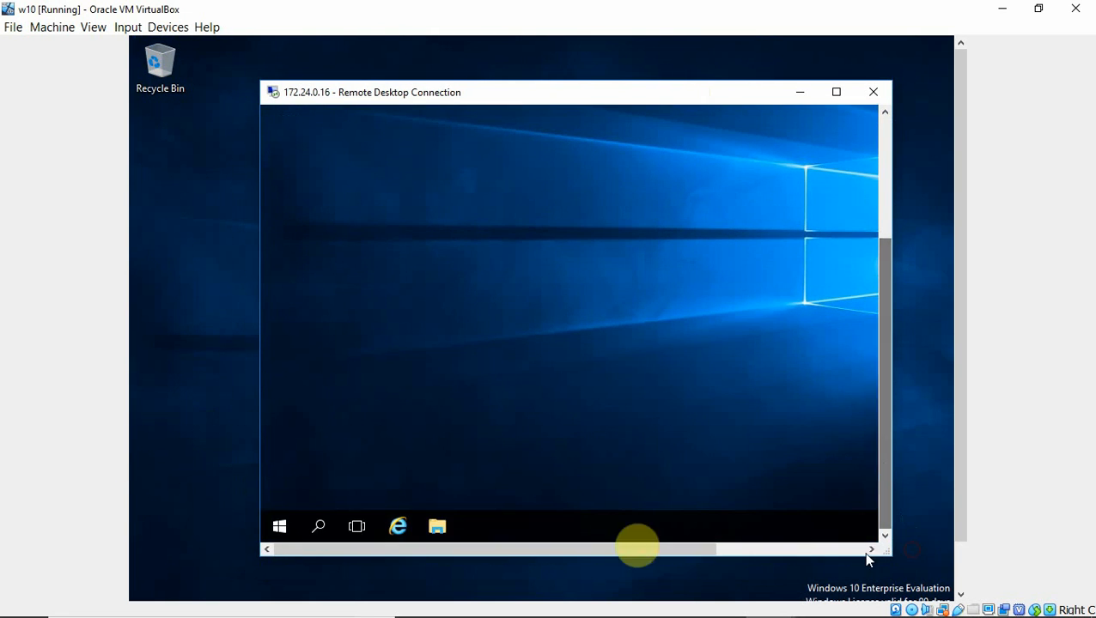
left_click(280, 527)
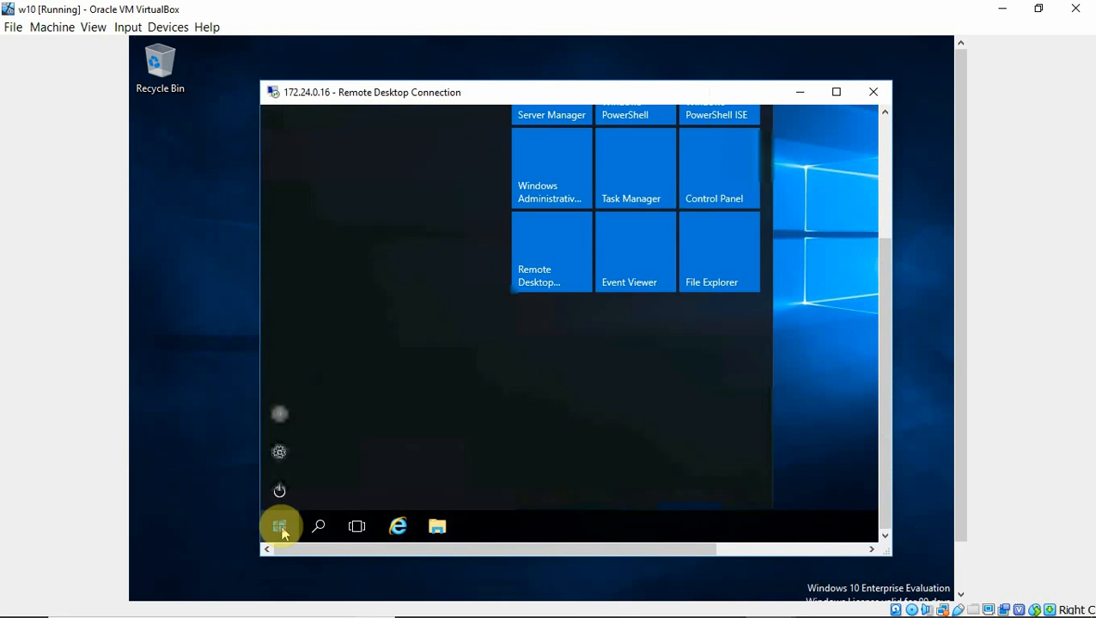
left_click_drag(883, 271, 880, 163)
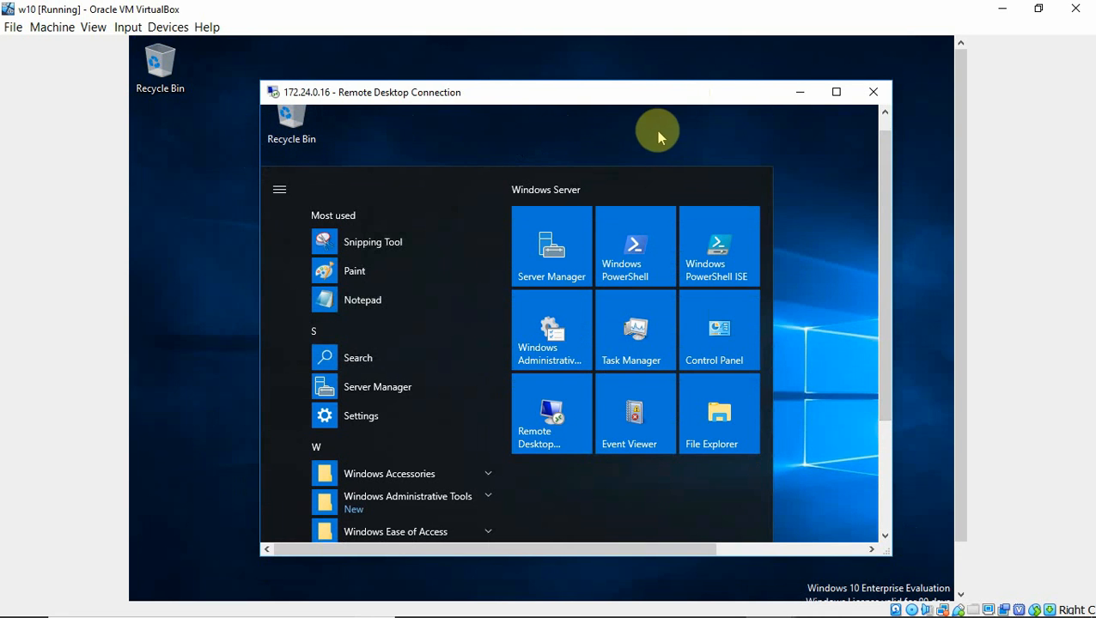
left_click_drag(887, 189, 873, 293)
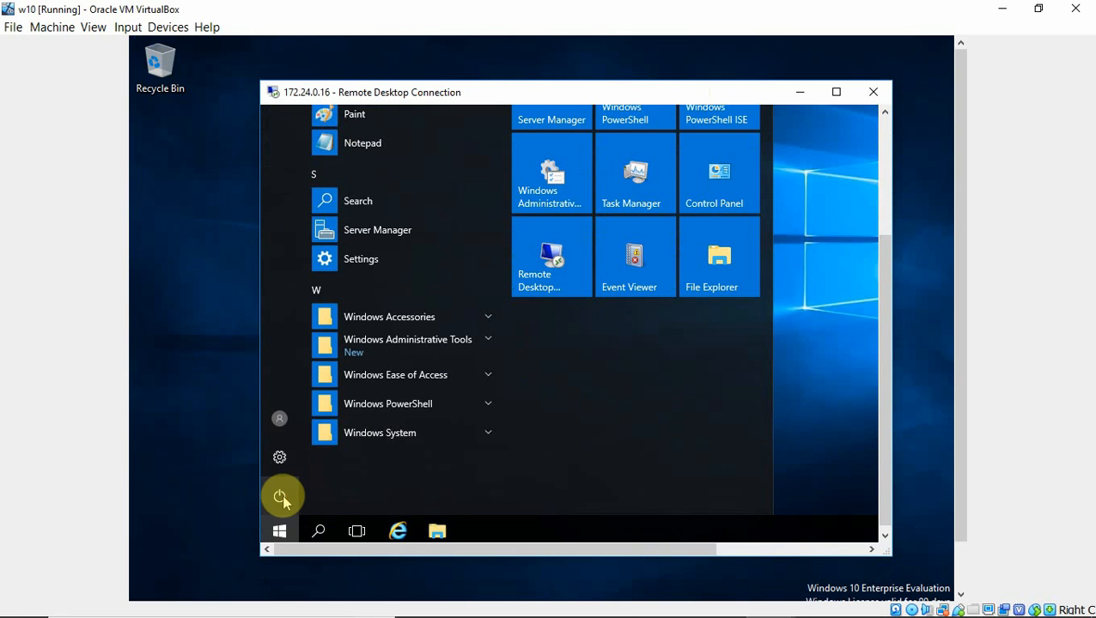
Open the remote power options, then briefly minimize and restore the remote session window
left_click(279, 497)
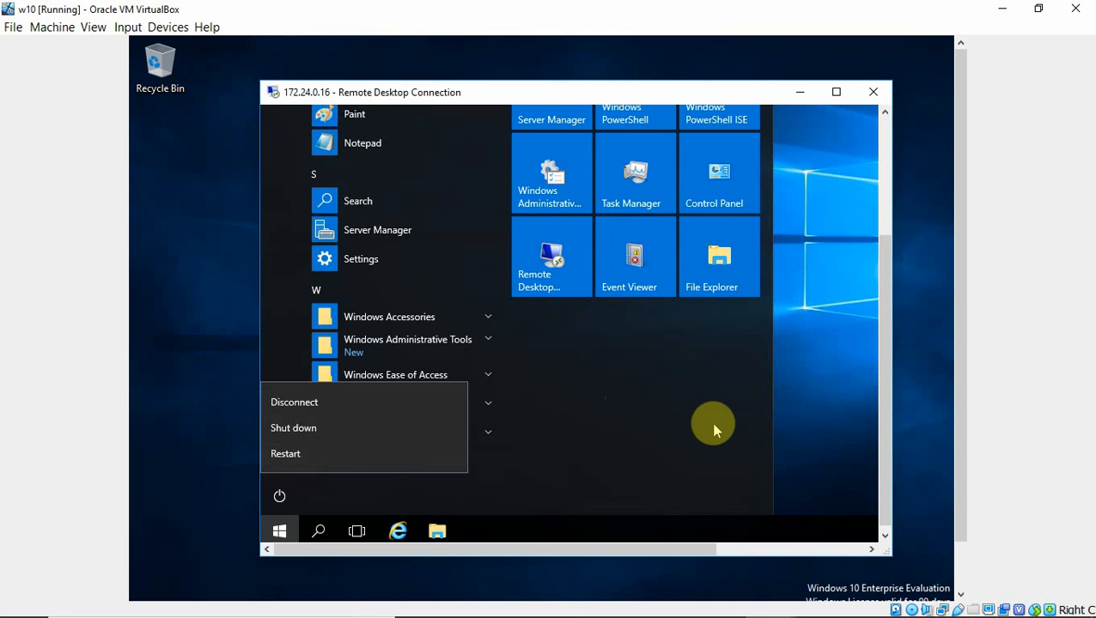
left_click(799, 91)
left_click_drag(962, 313, 959, 488)
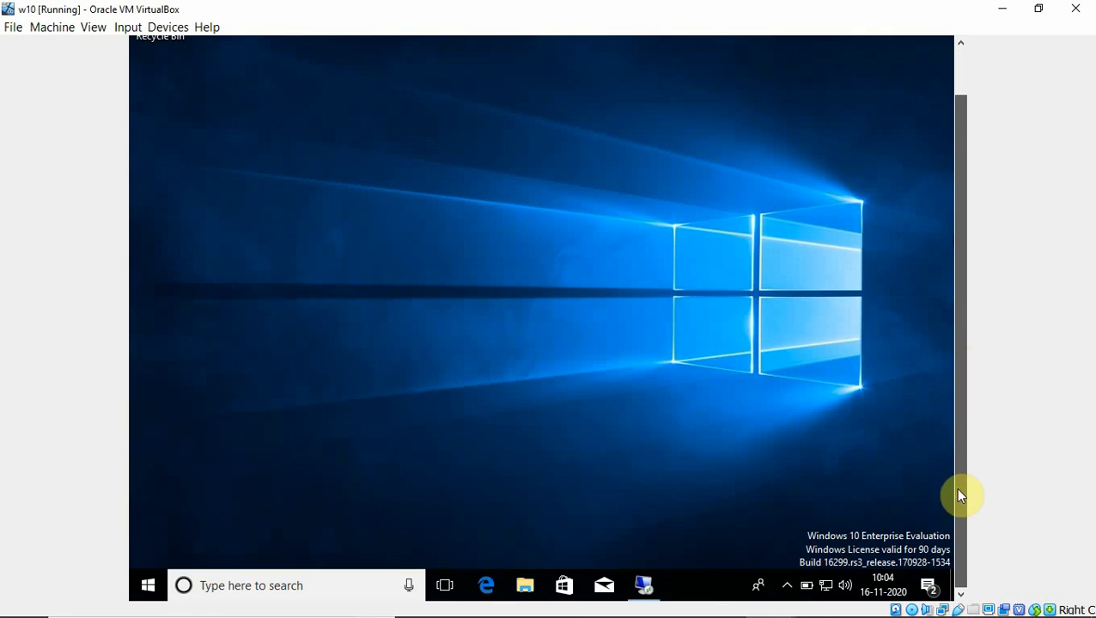
left_click(643, 586)
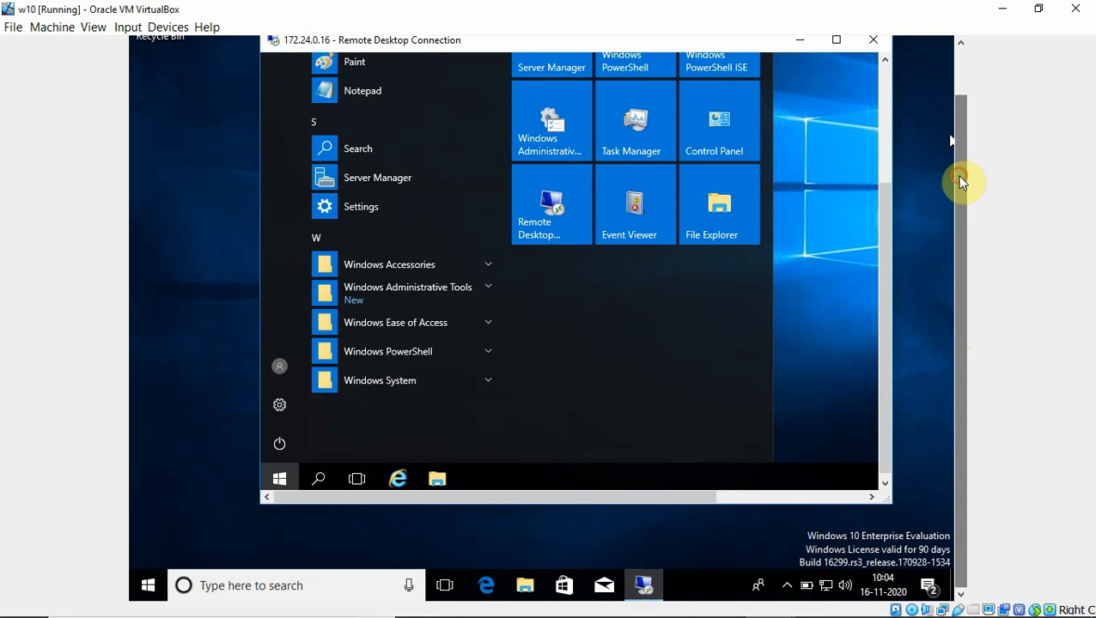
left_click_drag(961, 178, 942, 122)
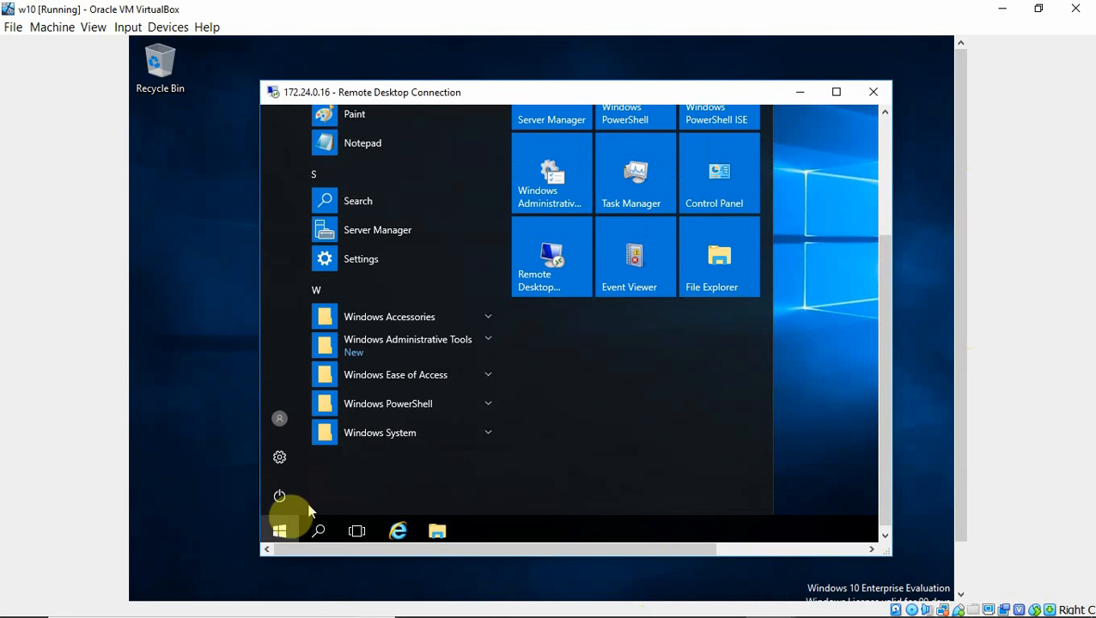
Reopen the remote Start menu and choose Disconnect from the power options
left_click(280, 532)
left_click(280, 532)
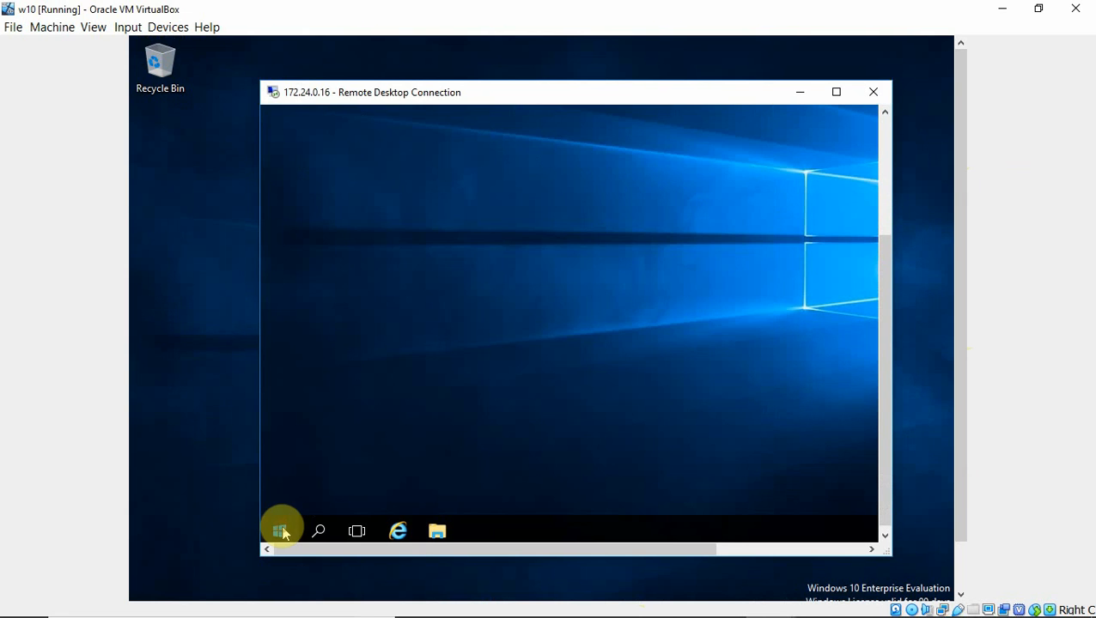
left_click(278, 493)
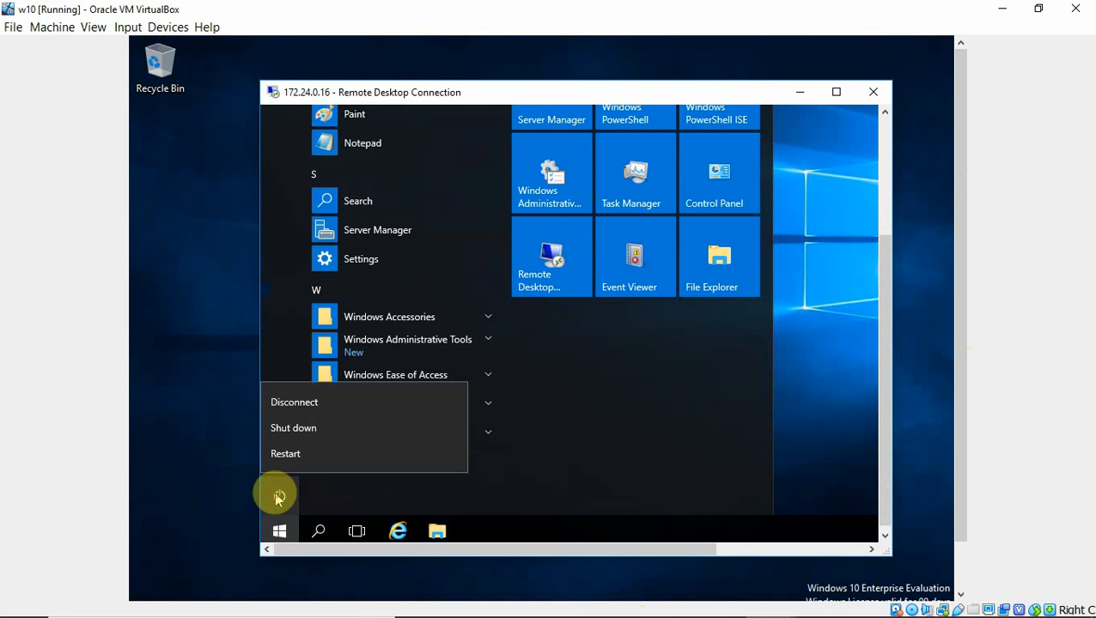
left_click(300, 398)
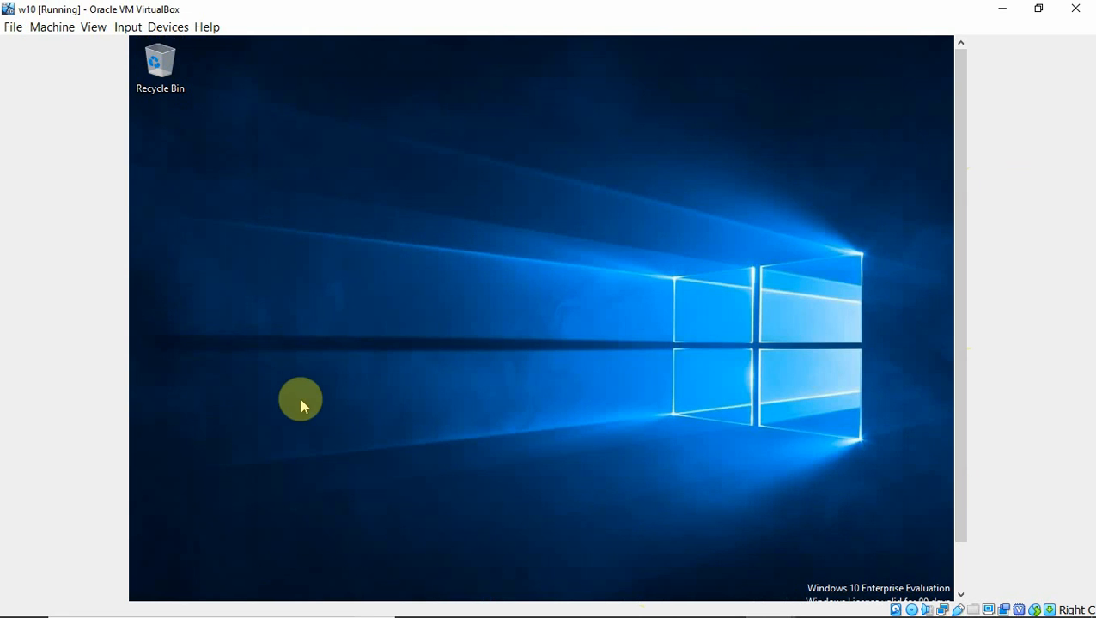
left_click_drag(961, 396, 959, 228)
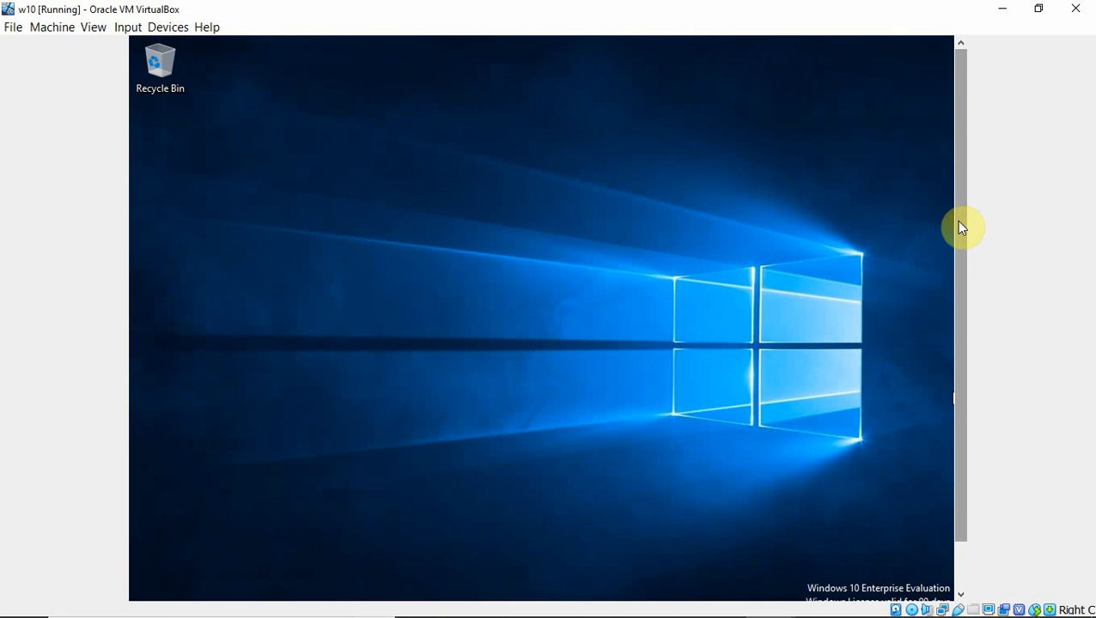